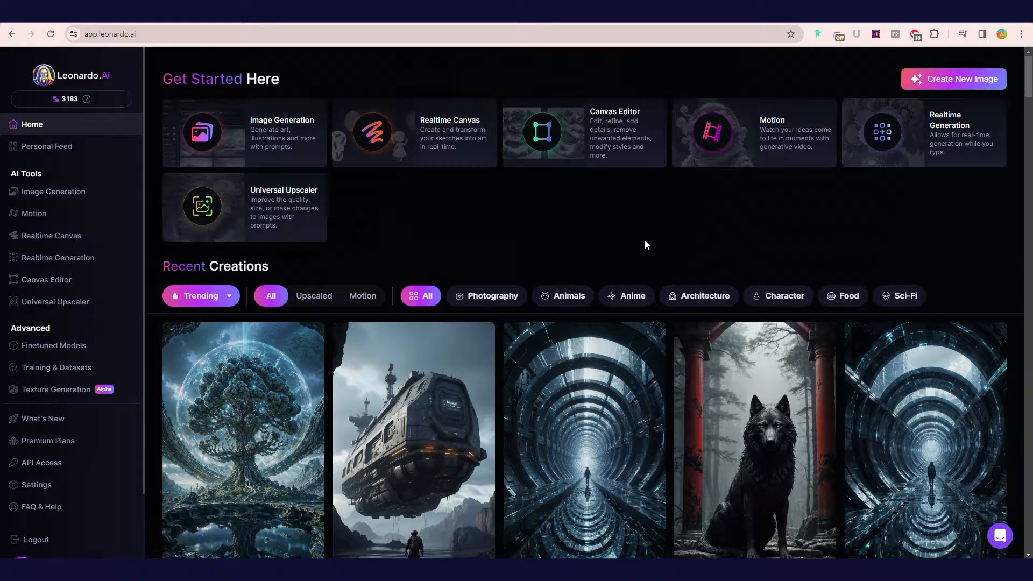
# Step: Browse the Recent Creations feed on the home page for examples of generated images
pyautogui.scroll(-15, 632, 228)
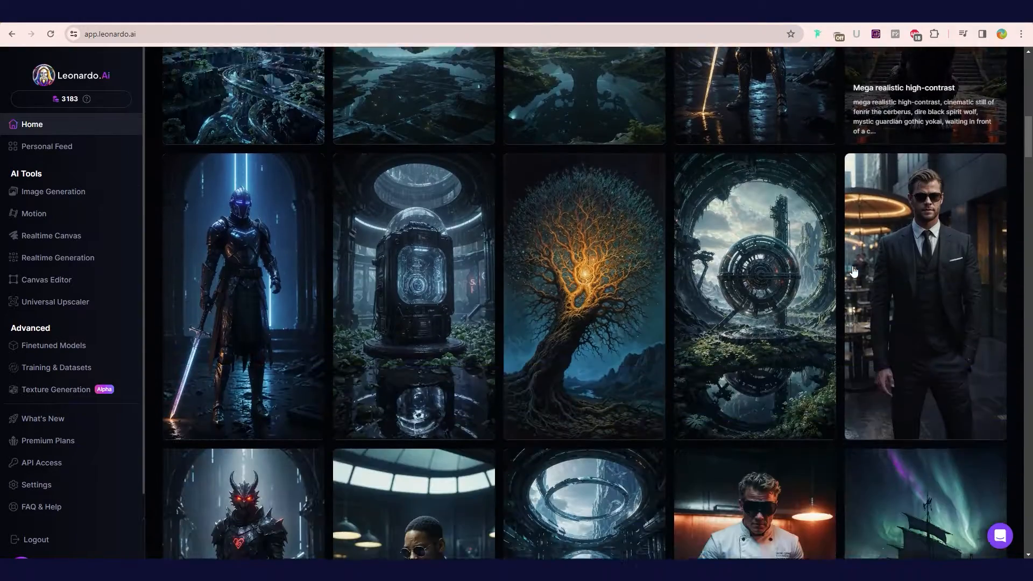
pyautogui.scroll(-15, 865, 260)
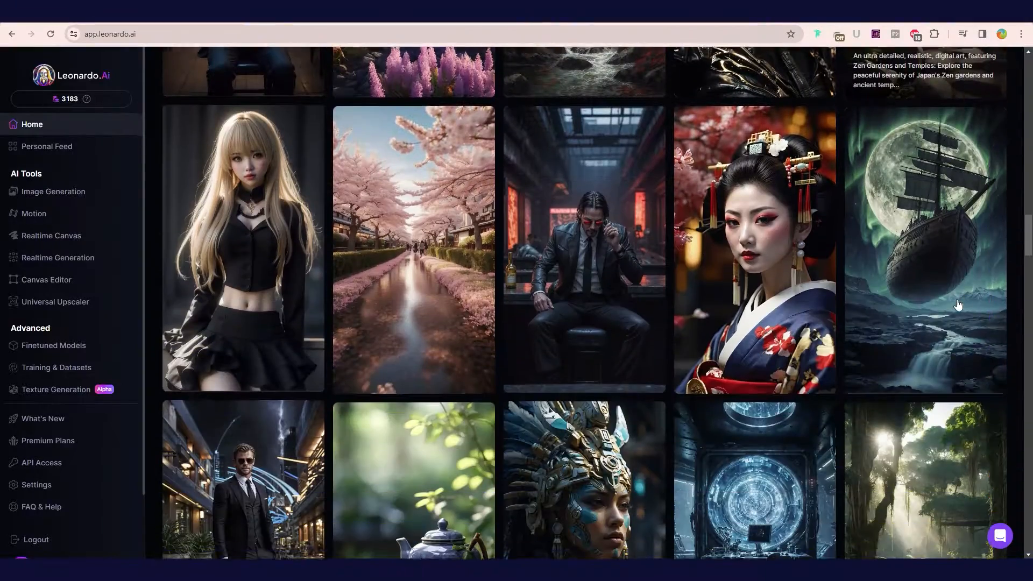
pyautogui.scroll(-15, 978, 334)
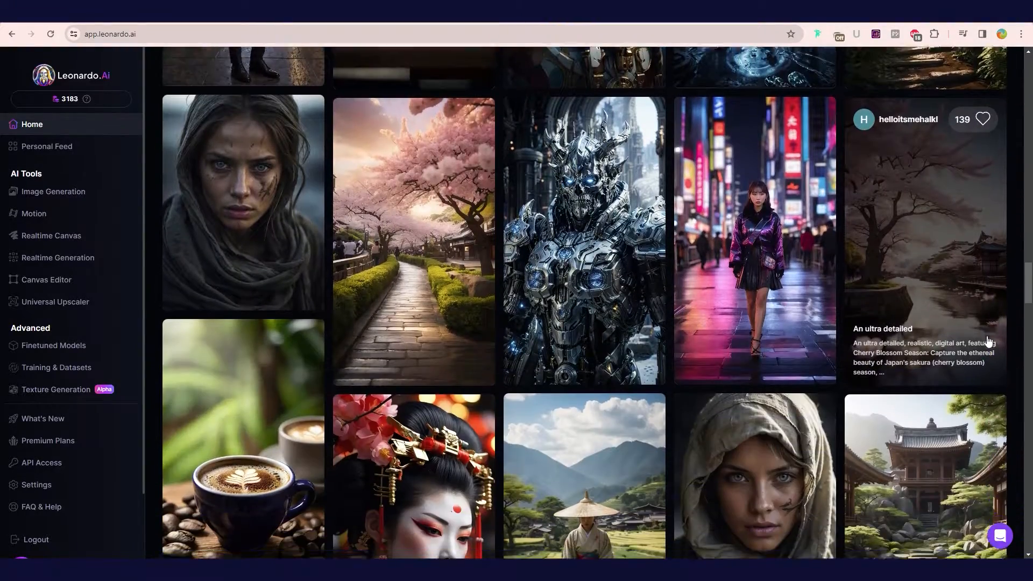
pyautogui.scroll(-15, 989, 342)
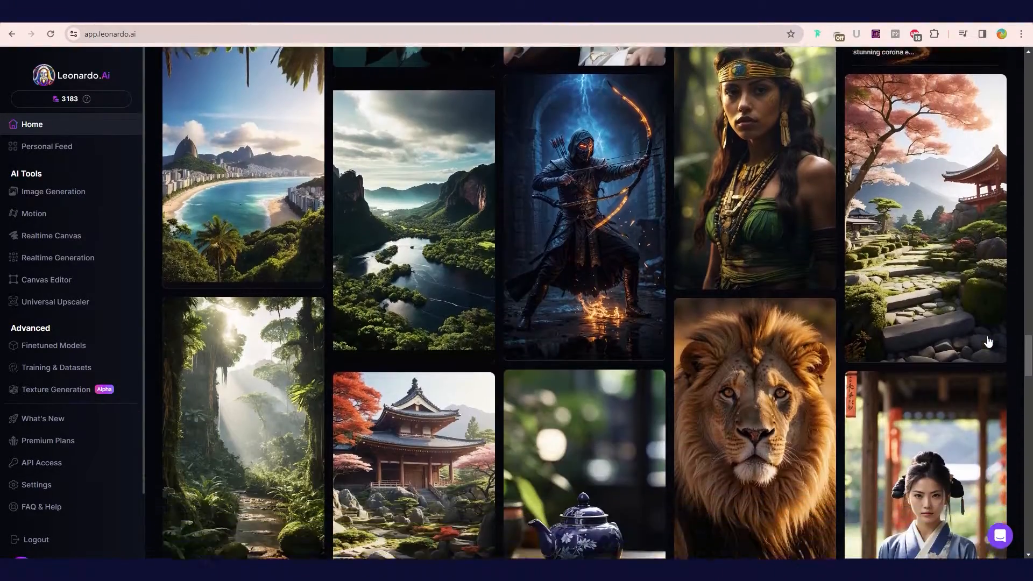
pyautogui.scroll(-15, 989, 342)
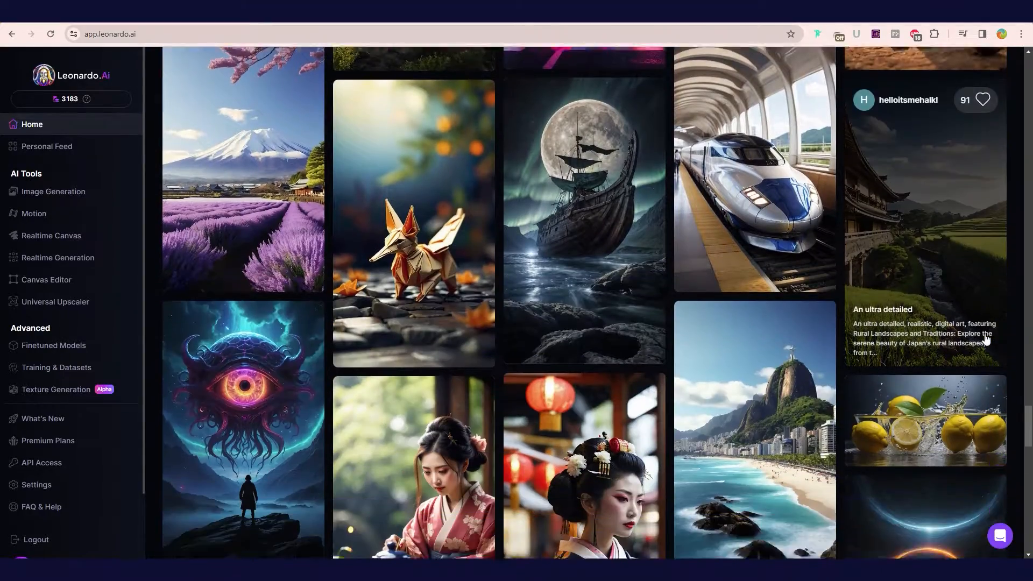
pyautogui.scroll(-15, 987, 339)
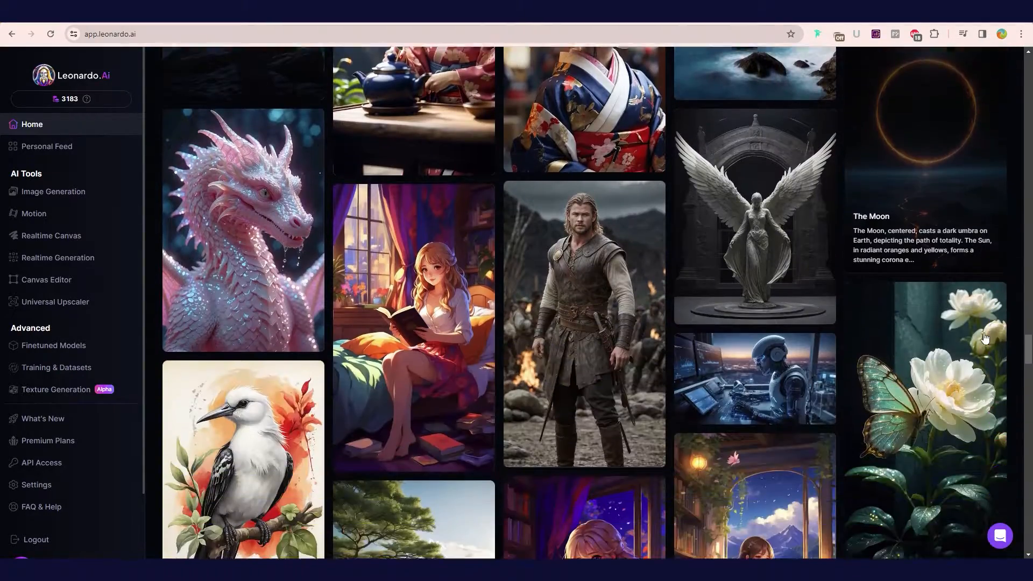
pyautogui.scroll(-15, 986, 339)
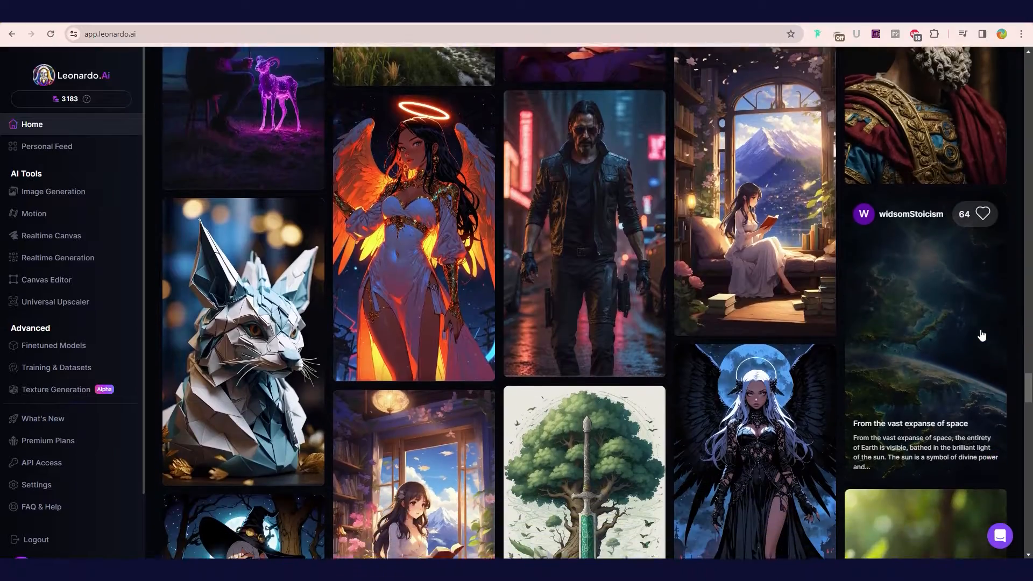
pyautogui.scroll(-15, 982, 335)
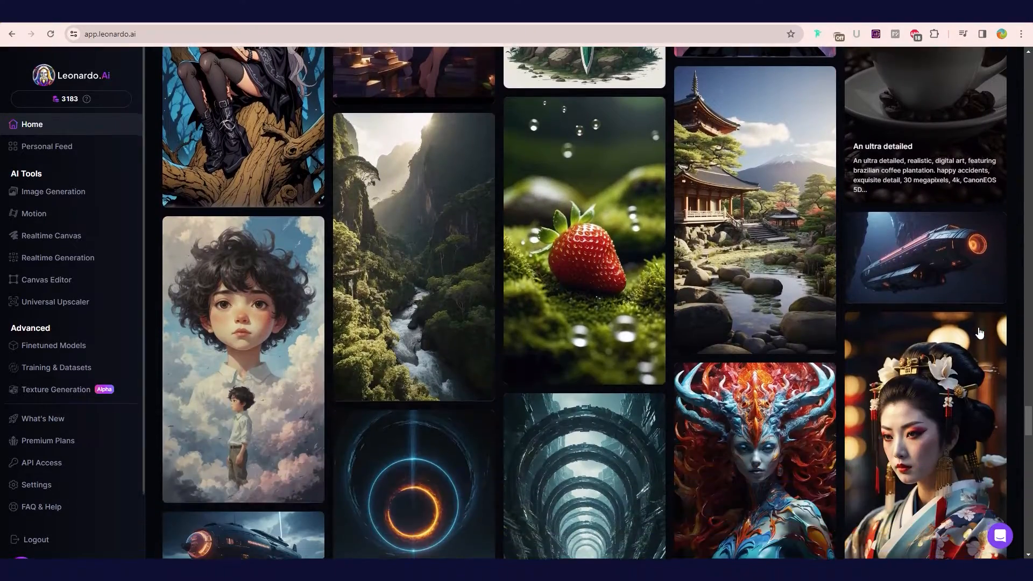
pyautogui.scroll(-2, 974, 329)
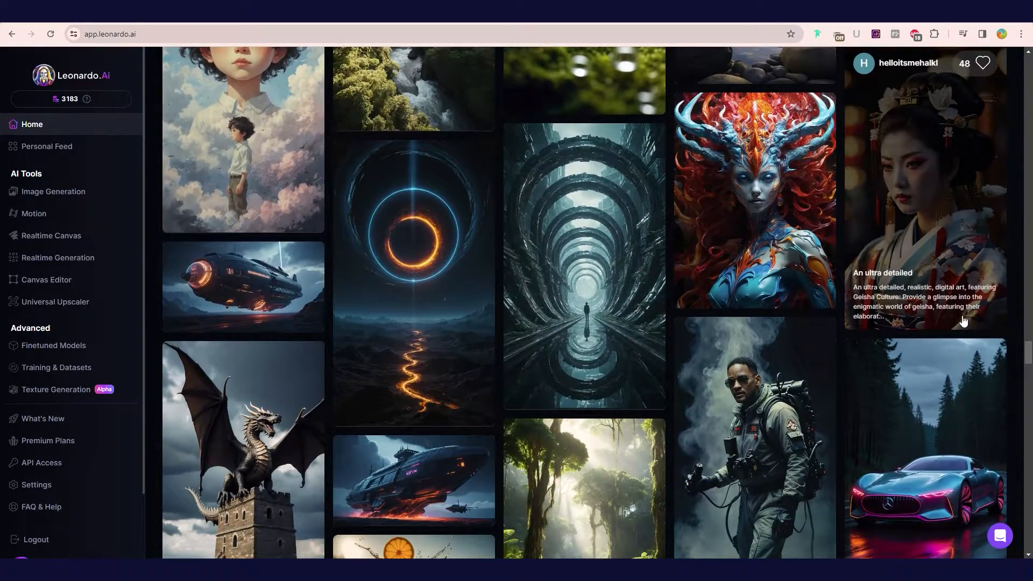
pyautogui.scroll(-15, 964, 321)
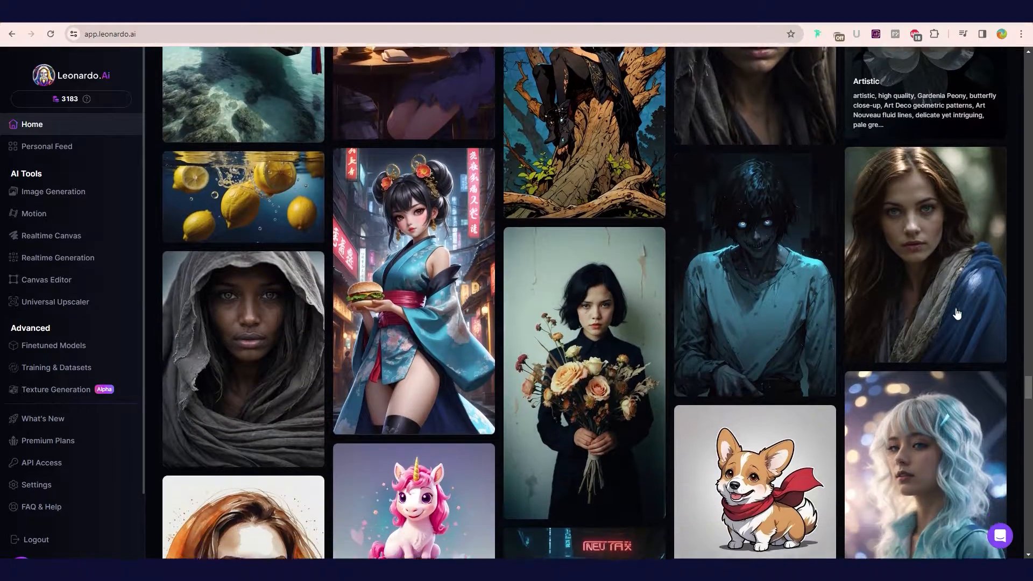
pyautogui.scroll(4, 957, 313)
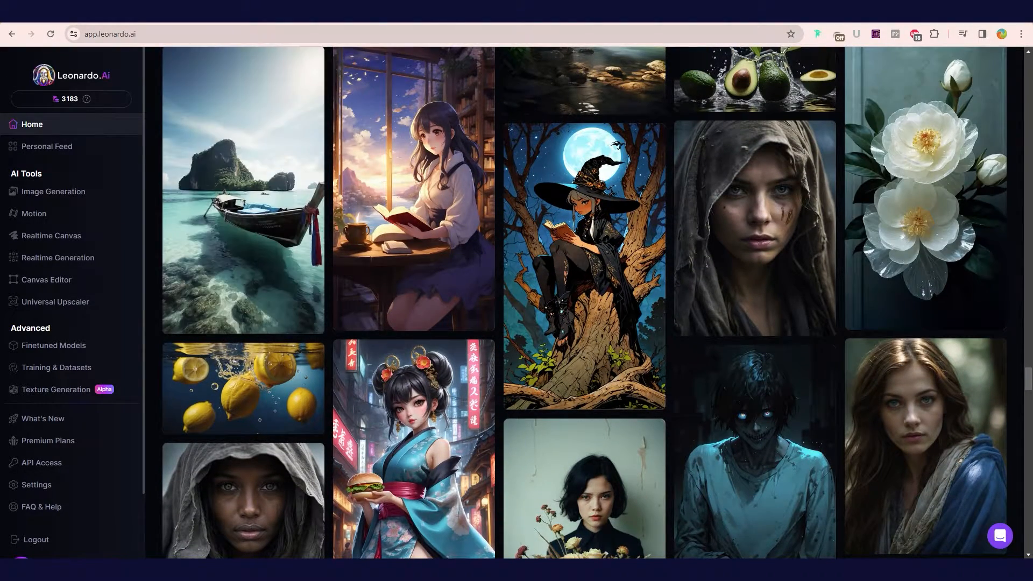
# Step: In Image Generation, replace the prompt with "An ultra detailed, realistic, digital art, featuring Brazilian nature… award-winning photography" and set the style to Environment
pyautogui.click(62, 202)
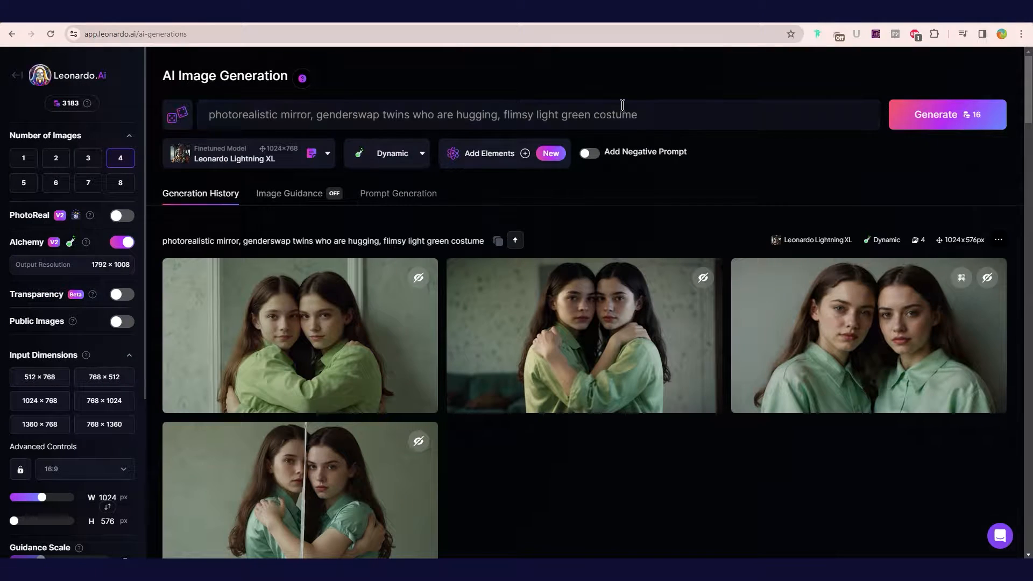
pyautogui.click(631, 113)
pyautogui.hotkey('ctrl', 'a')
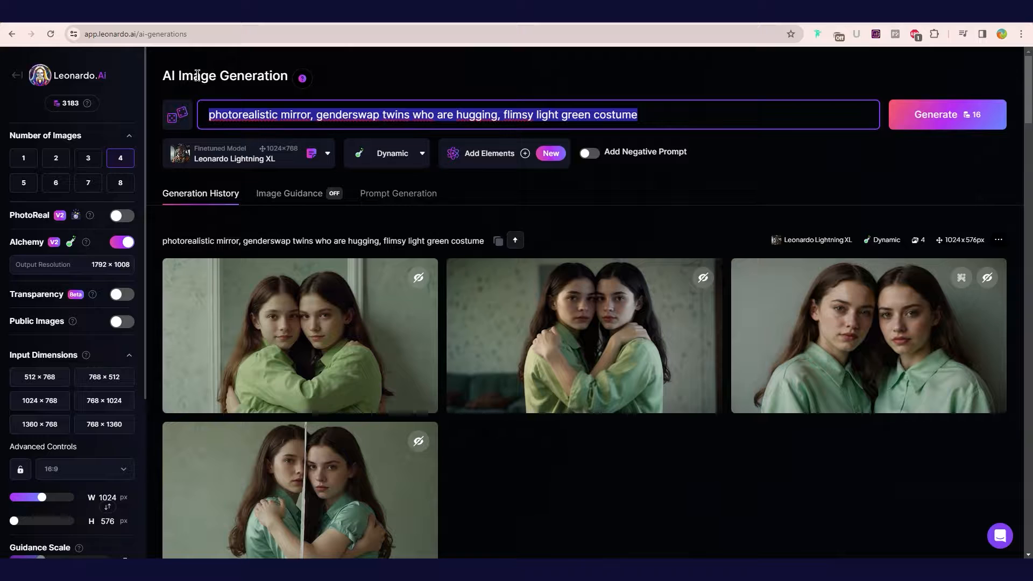
pyautogui.write('An ultra detailed, realistic, digital art, featuring Brazilian nature. happy accidents, exquisite detail, 30 megapixels, 4k, CanonEOS 5D Mark IV DSLR, 85mm lens, sharp focus, intricate detail, long exposure, f/2, ISO 100, shutter speed 1/125, diffuse backlighting, award-winning photograph, facing camera, looking into camera, monovision, perfect contrast, high sharpness, face symmetry, depth of field, ultra-detailed photography, raytracing, global illumination, smooth, ultra high definition, 8k, unreal engine 5, ultra sharp focus, award-winning photography')
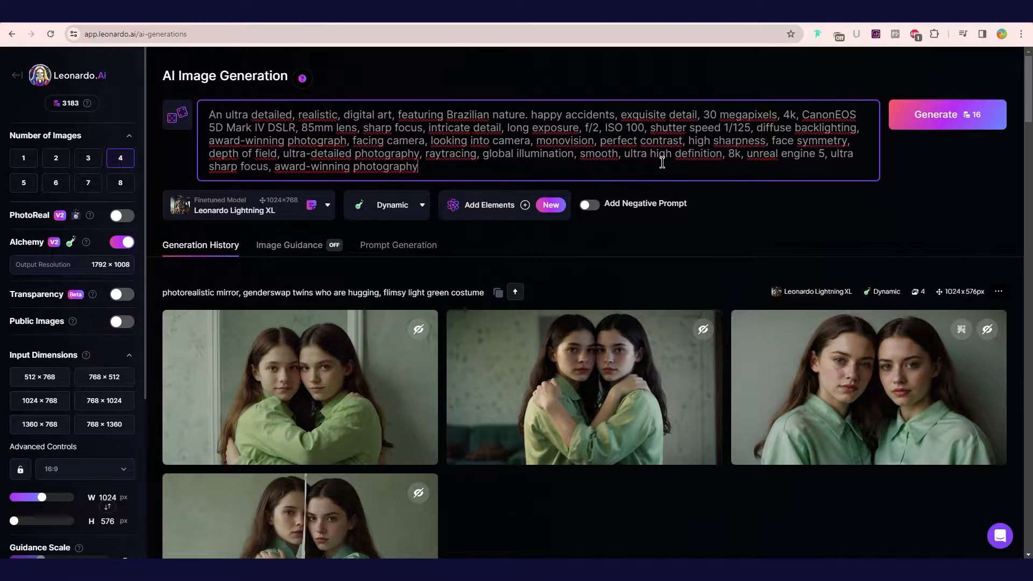
pyautogui.click(405, 217)
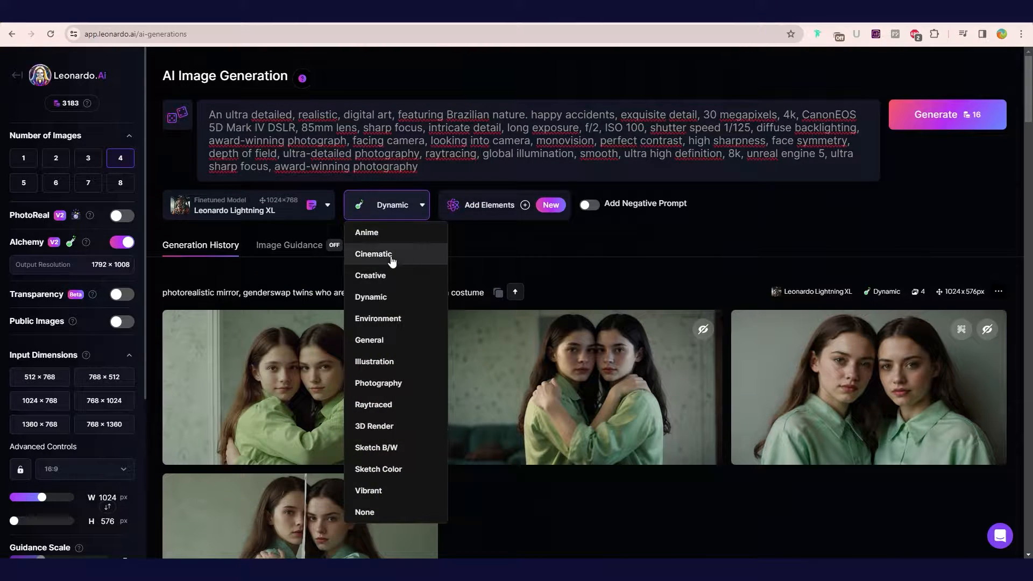
pyautogui.click(379, 319)
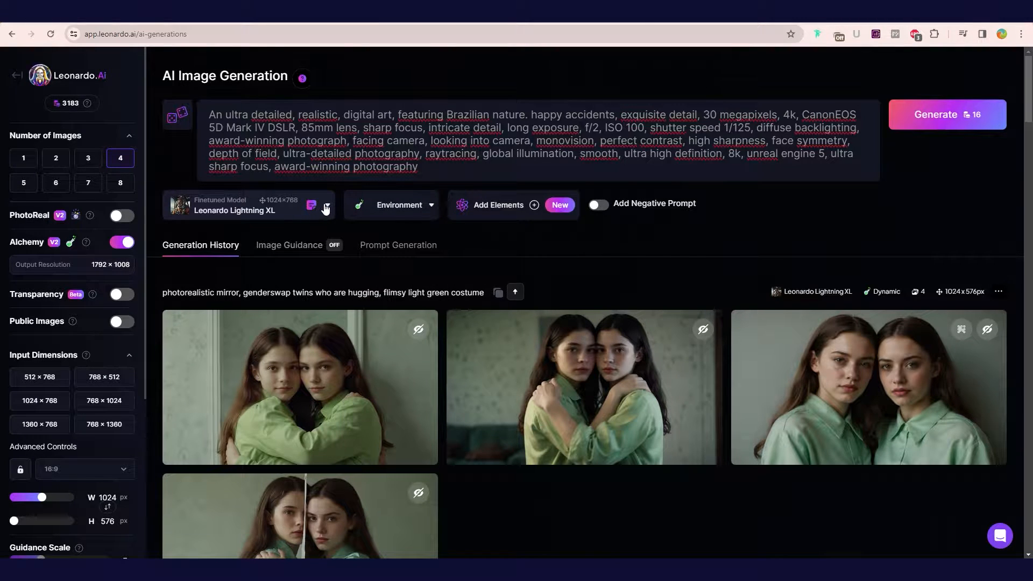
# Step: Try the finetuned models Leonardo Diffusion XL, Vision XL and Kino XL, ending back on Leonardo Lightning XL
pyautogui.click(249, 203)
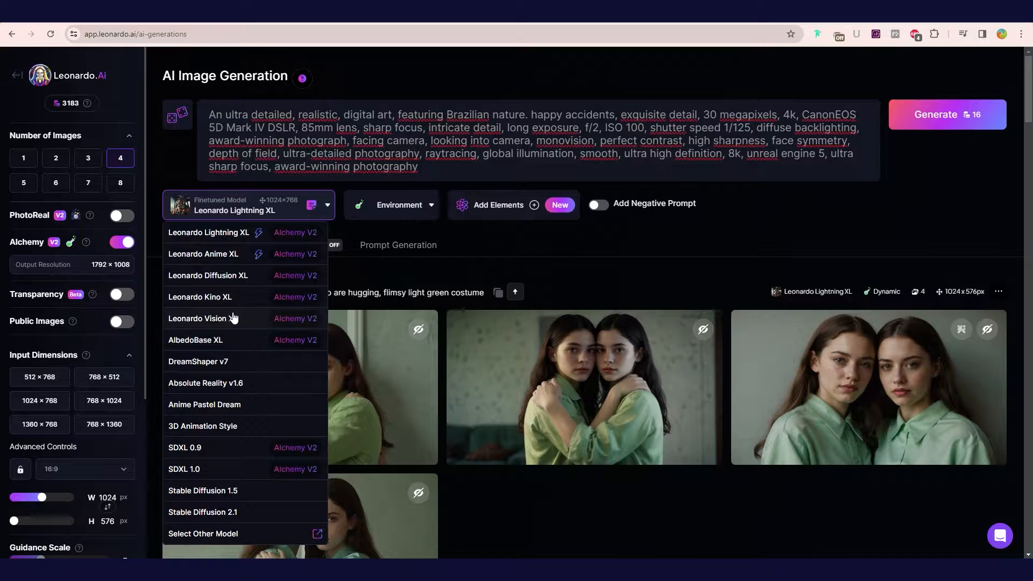
pyautogui.moveTo(264, 319)
pyautogui.click(223, 276)
pyautogui.click(288, 211)
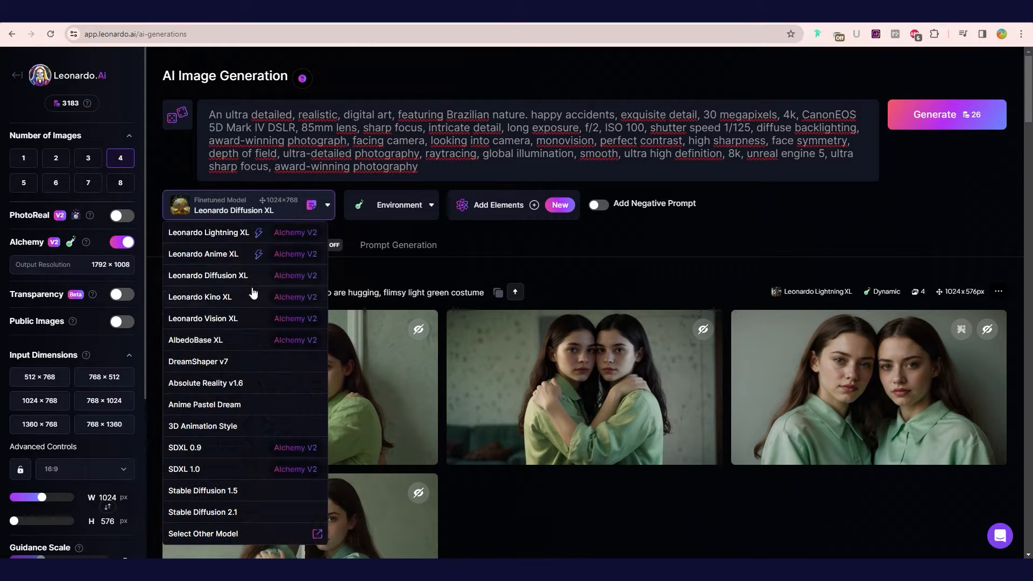
pyautogui.click(233, 297)
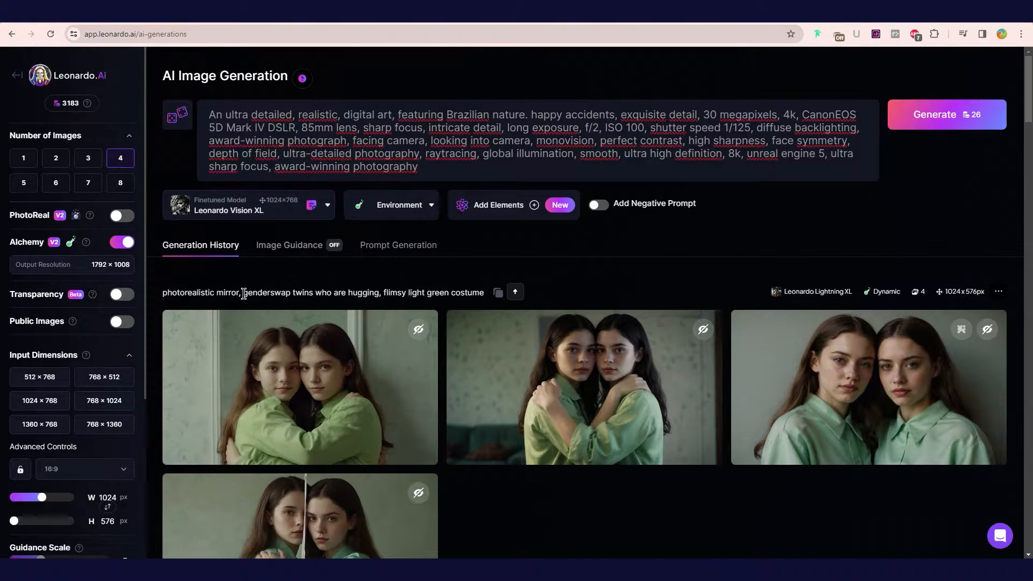
pyautogui.click(240, 210)
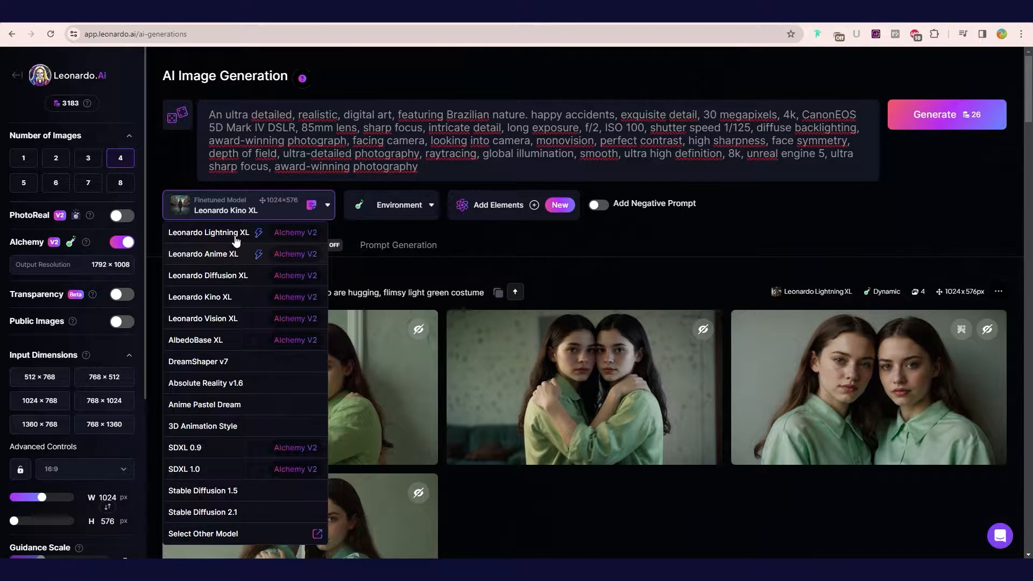
pyautogui.click(237, 234)
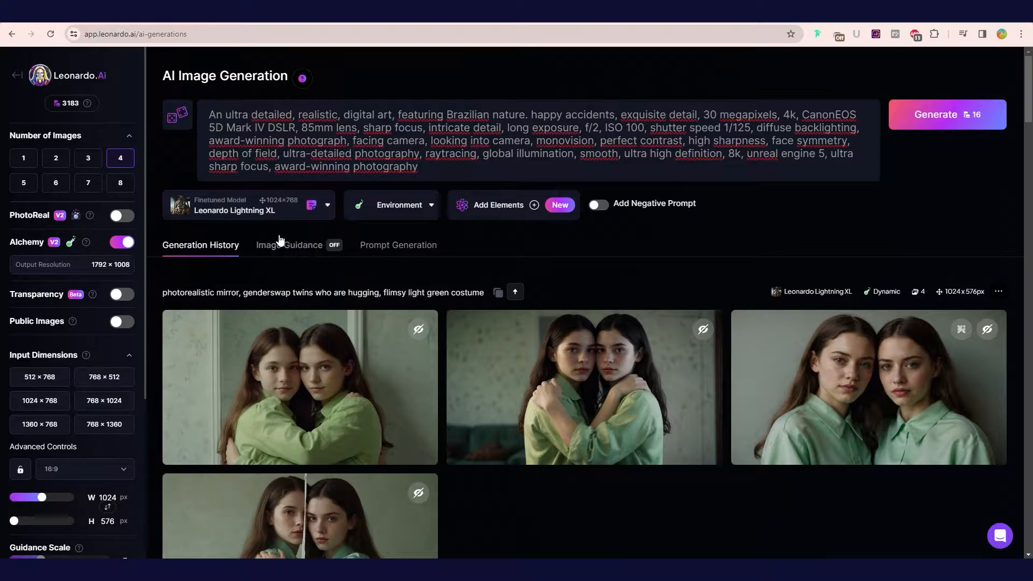
# Step: Generate four images from the Brazilian nature prompt
pyautogui.click(944, 122)
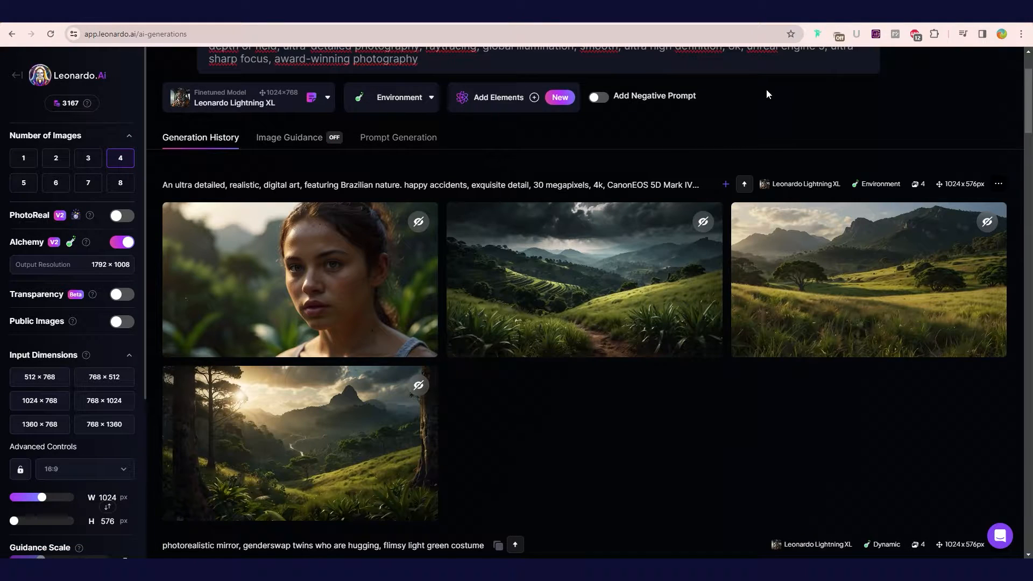
pyautogui.scroll(2, 700, 142)
pyautogui.scroll(-2, 845, 169)
# Step: View the grassy mountain landscape, the sunlit forest valley and the woman's portrait enlarged
pyautogui.click(873, 257)
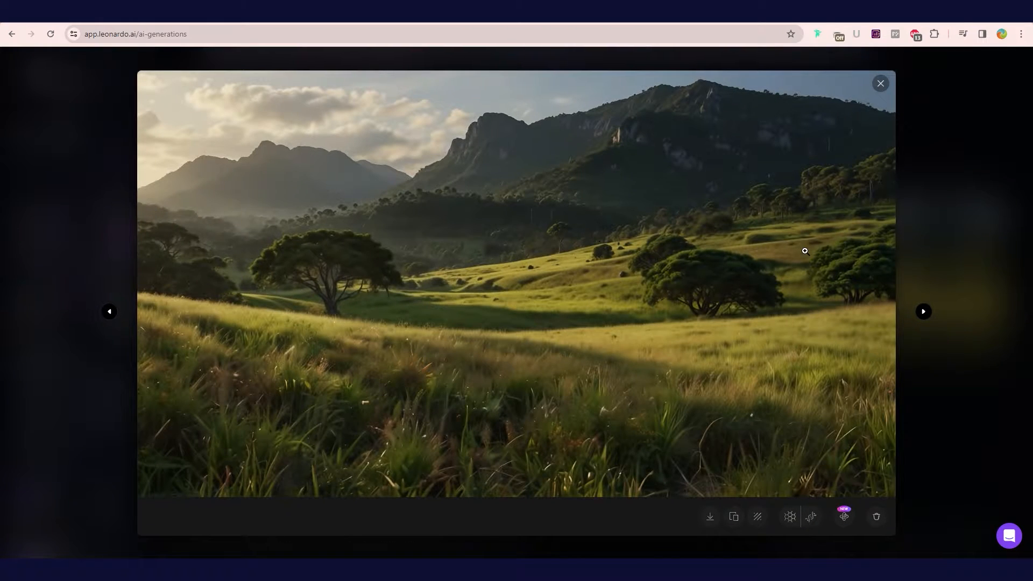
pyautogui.click(920, 320)
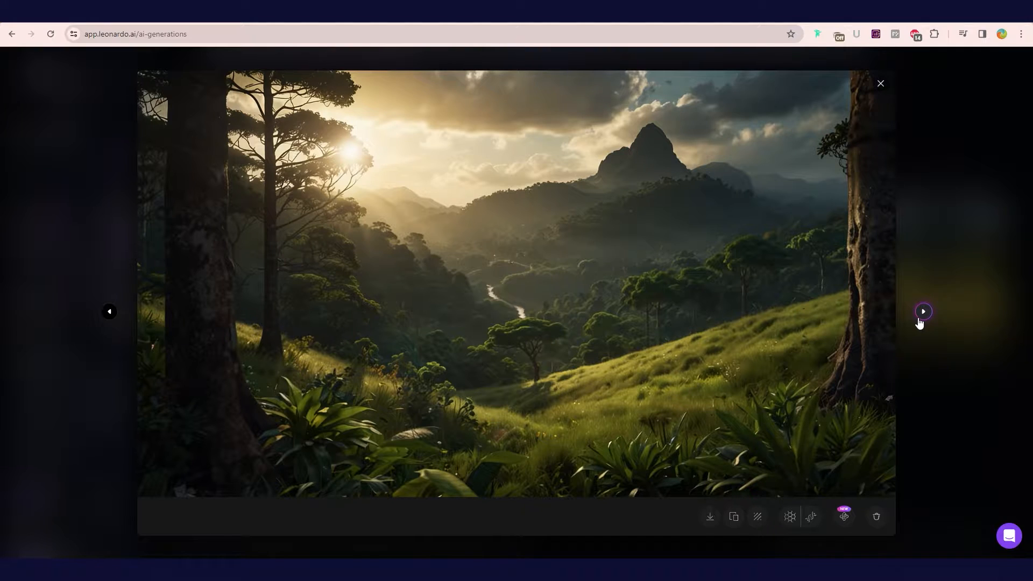
pyautogui.click(924, 319)
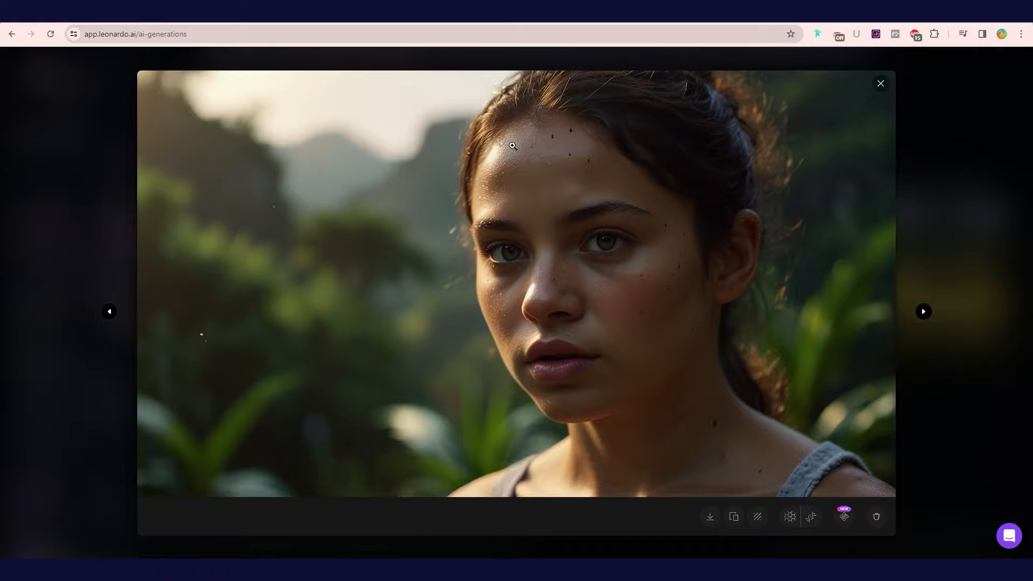
pyautogui.click(97, 319)
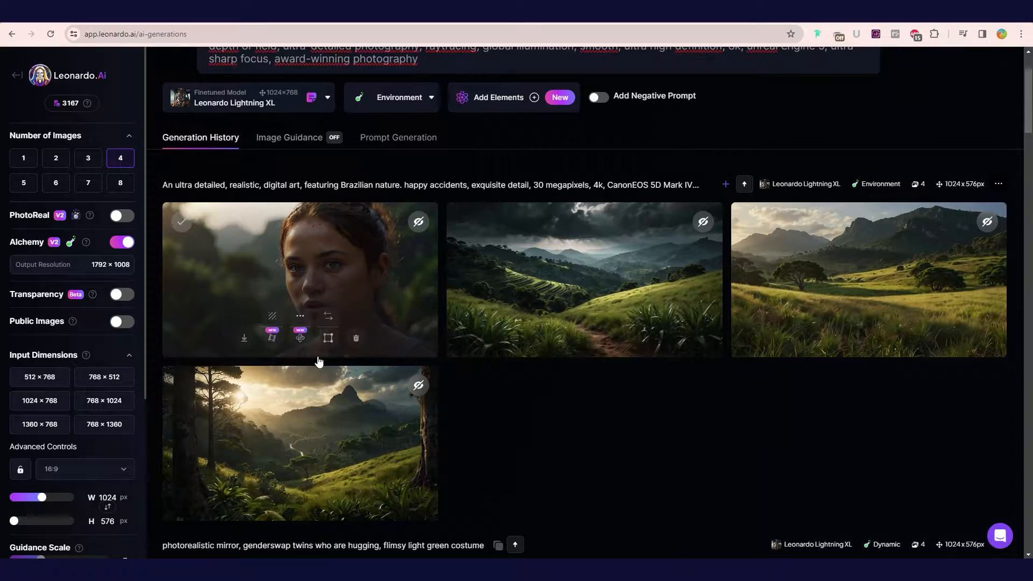
# Step: Upscale the sunlit forest valley image with the Alchemy Upscaler at High refiner strength
pyautogui.click(317, 434)
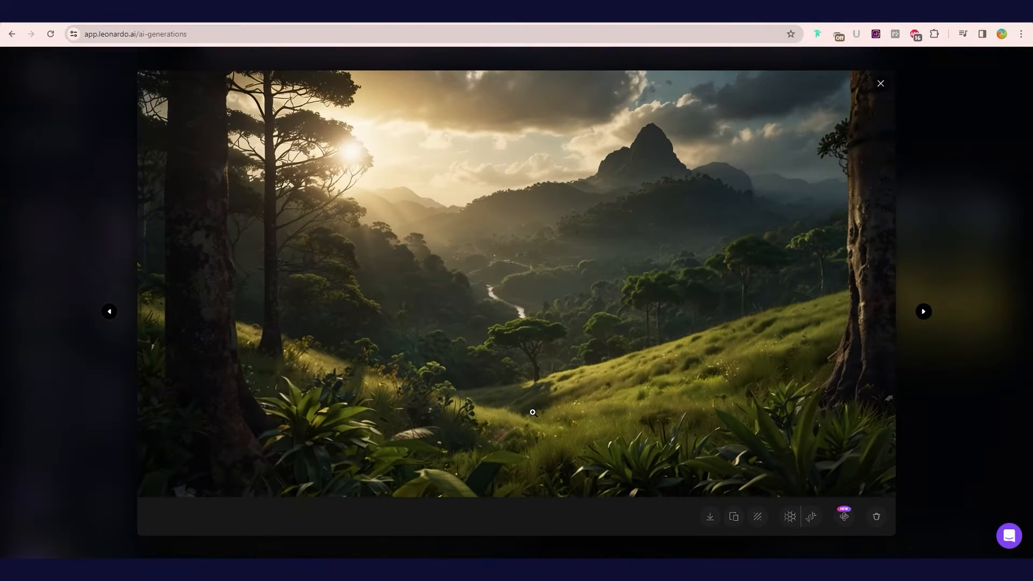
pyautogui.click(845, 516)
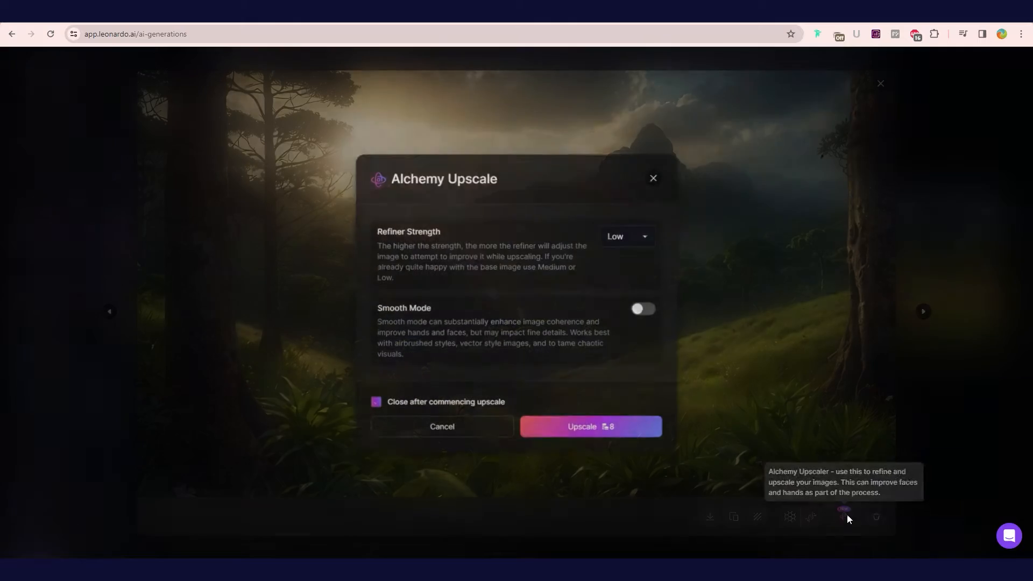
pyautogui.click(628, 238)
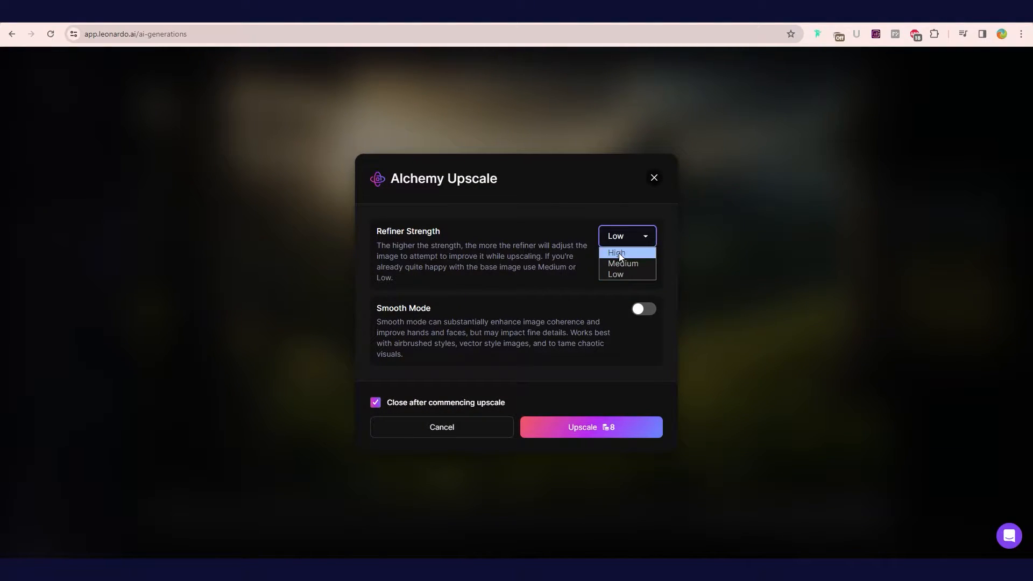
pyautogui.click(619, 253)
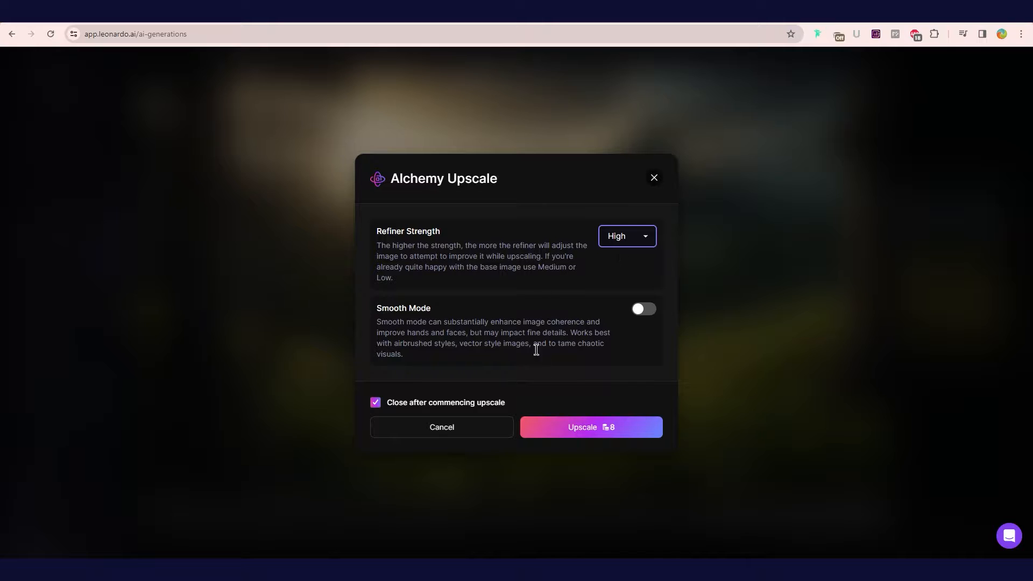
pyautogui.click(584, 430)
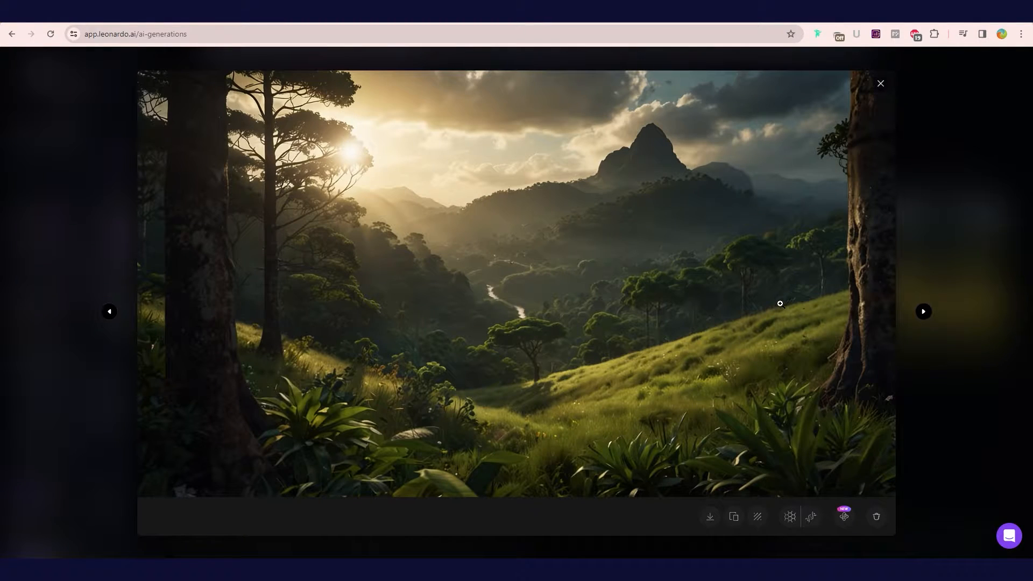
pyautogui.click(881, 84)
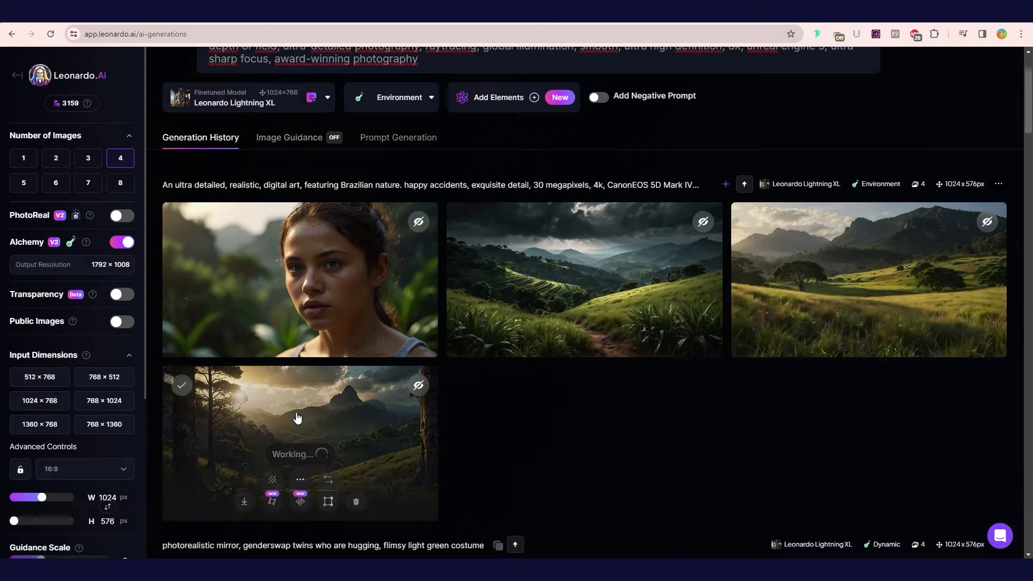
# Step: Compare the sunlit forest valley image's Alchemy Upscaler - High Normal version repeatedly with its Original Image version, ending on the original
pyautogui.scroll(-2, 437, 451)
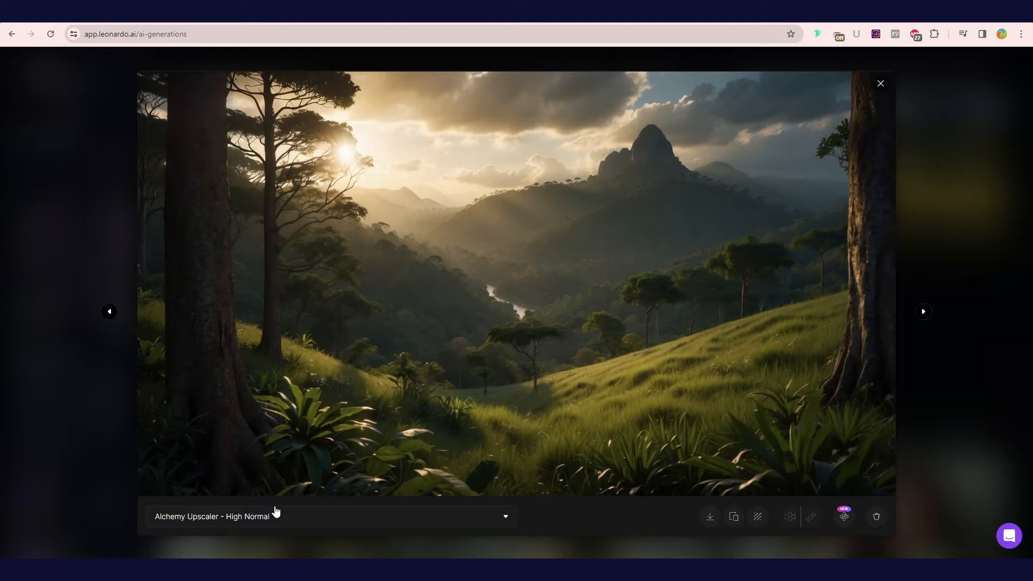
pyautogui.click(278, 517)
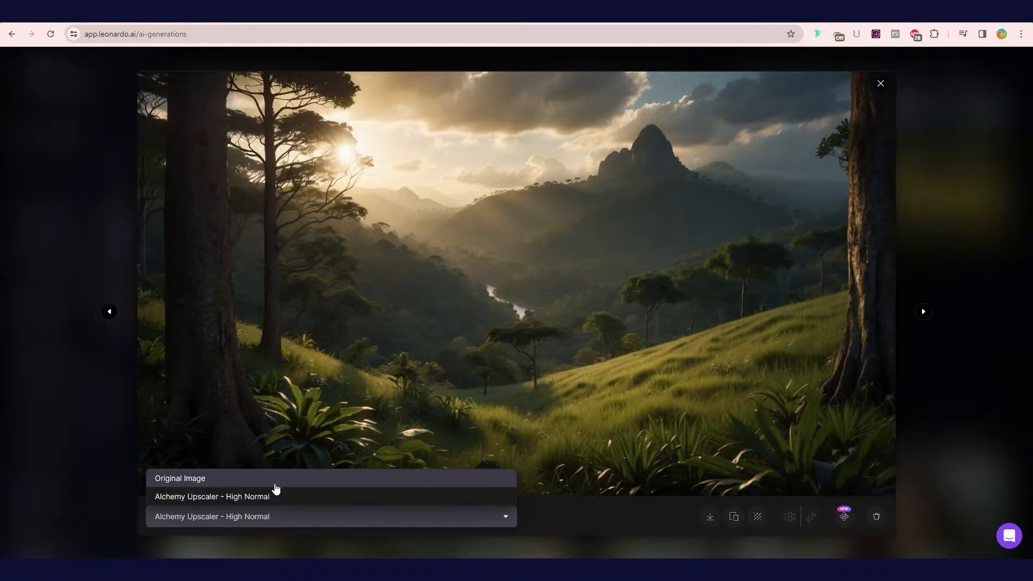
pyautogui.click(274, 481)
pyautogui.click(270, 518)
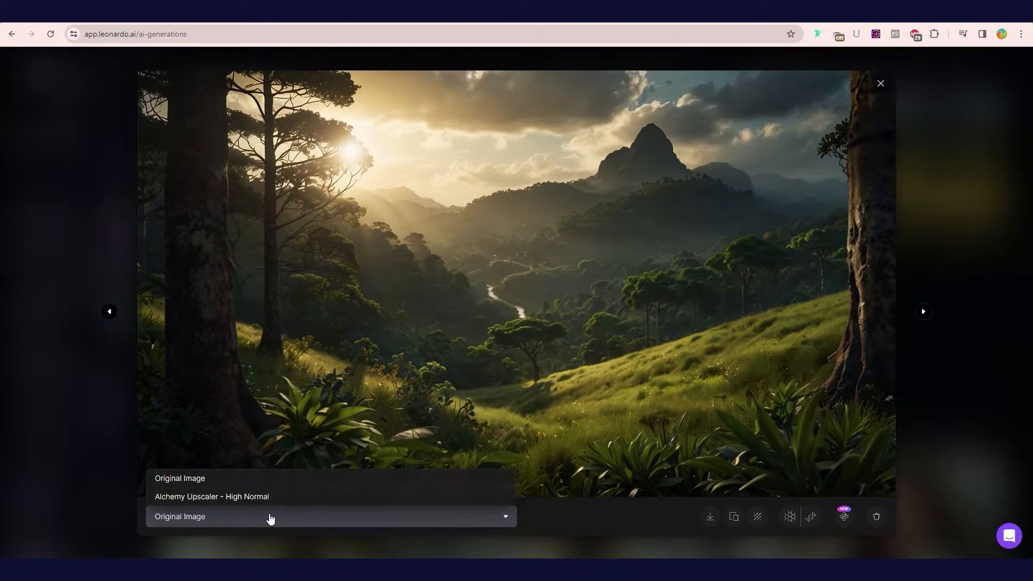
pyautogui.click(269, 486)
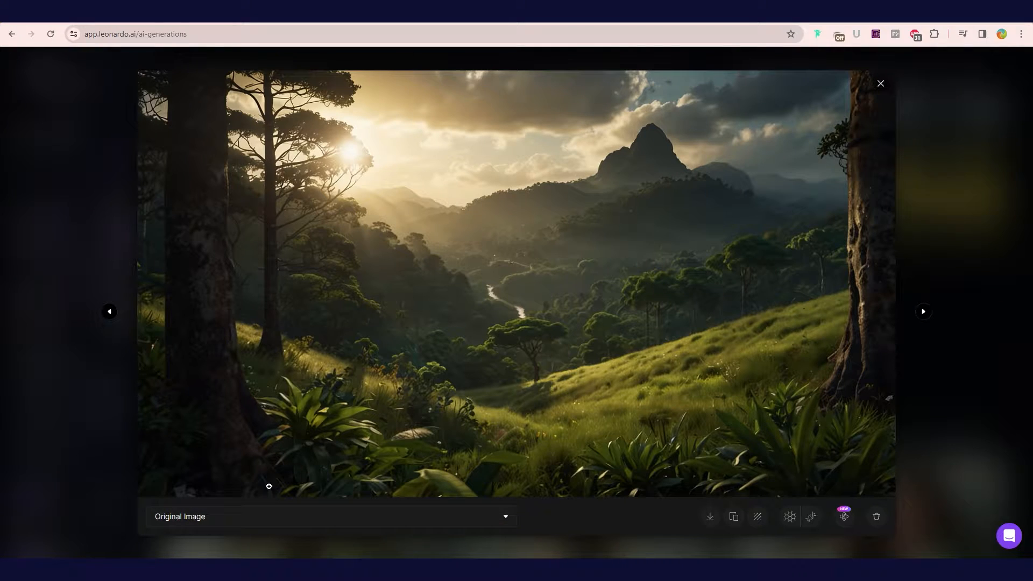
pyautogui.click(270, 517)
pyautogui.click(268, 496)
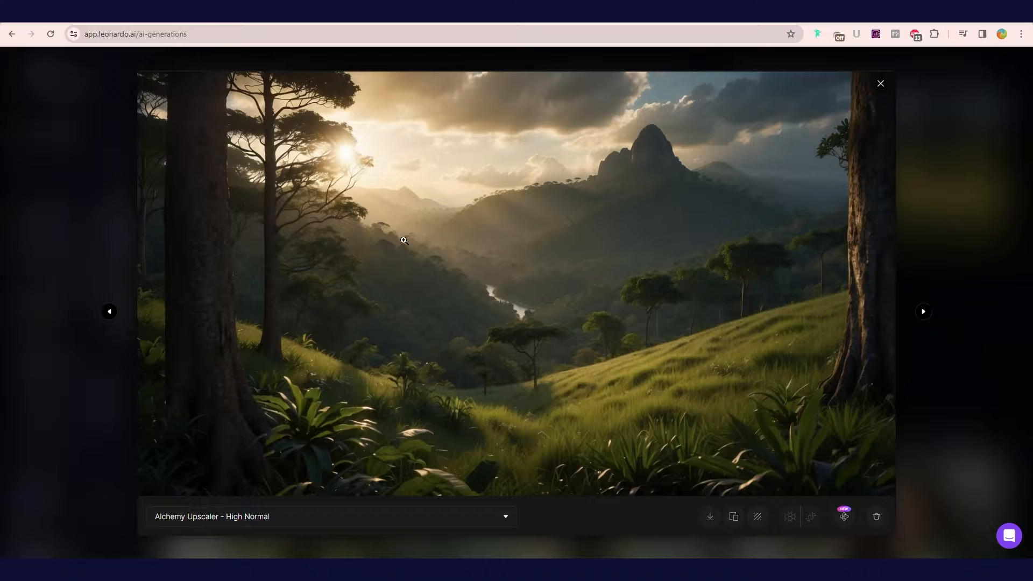
pyautogui.click(260, 520)
pyautogui.click(280, 482)
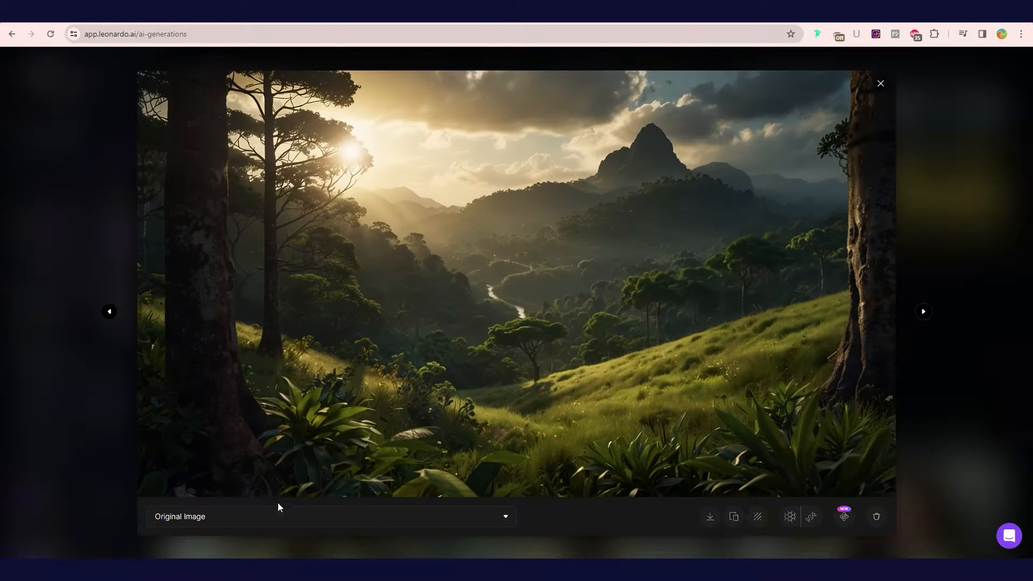
pyautogui.click(278, 514)
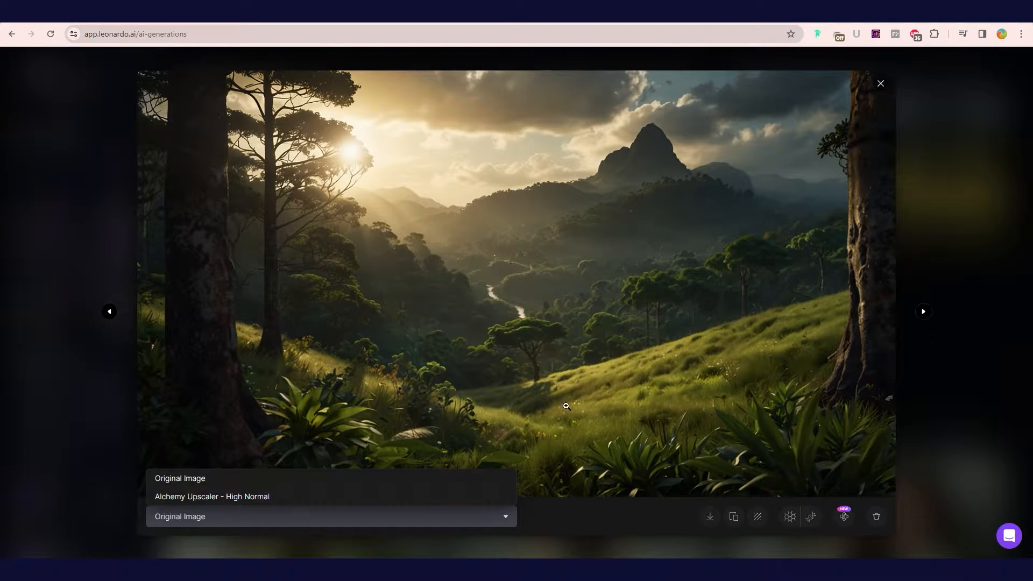
pyautogui.click(229, 480)
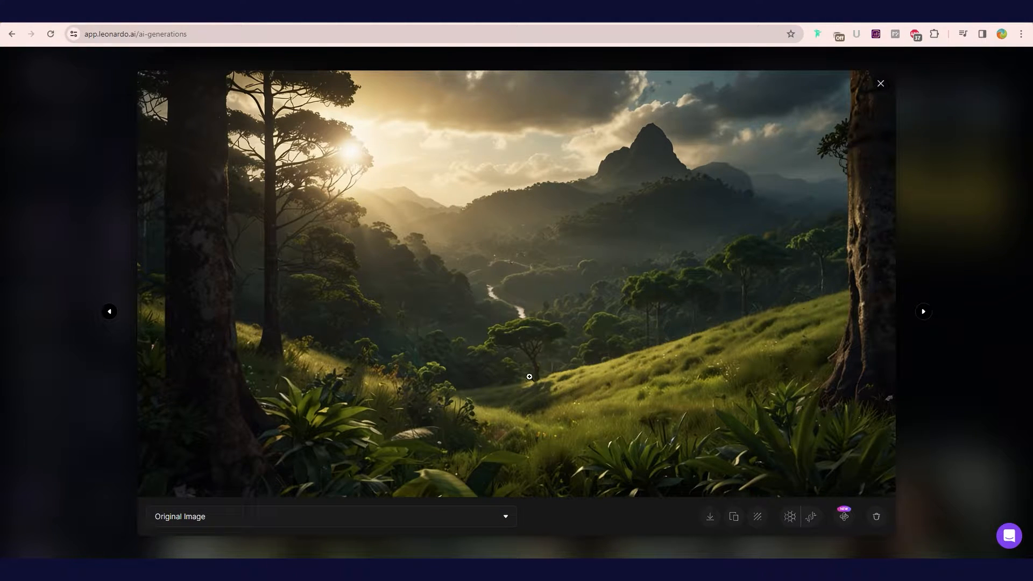
pyautogui.click(205, 512)
pyautogui.click(208, 495)
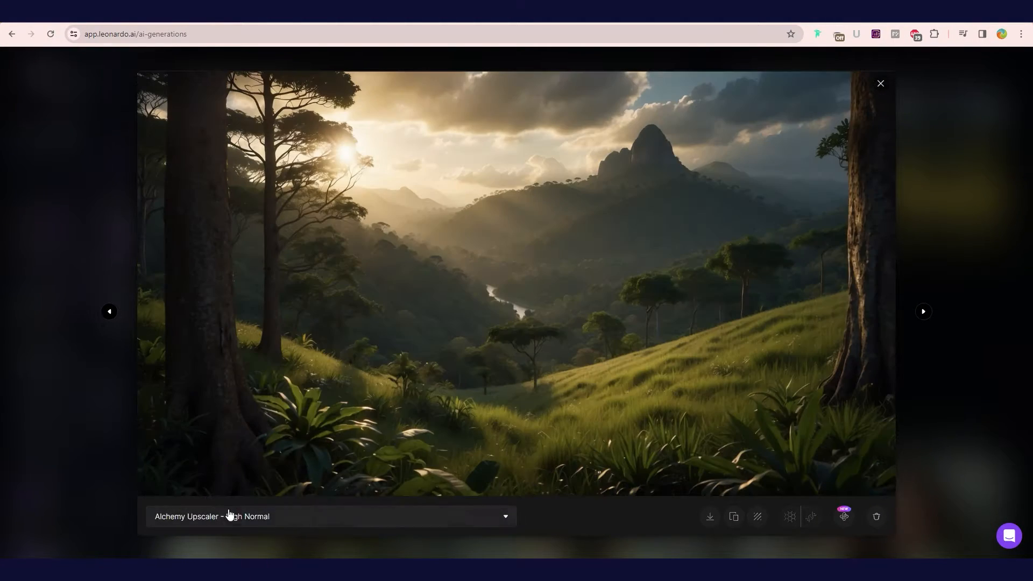
pyautogui.click(246, 521)
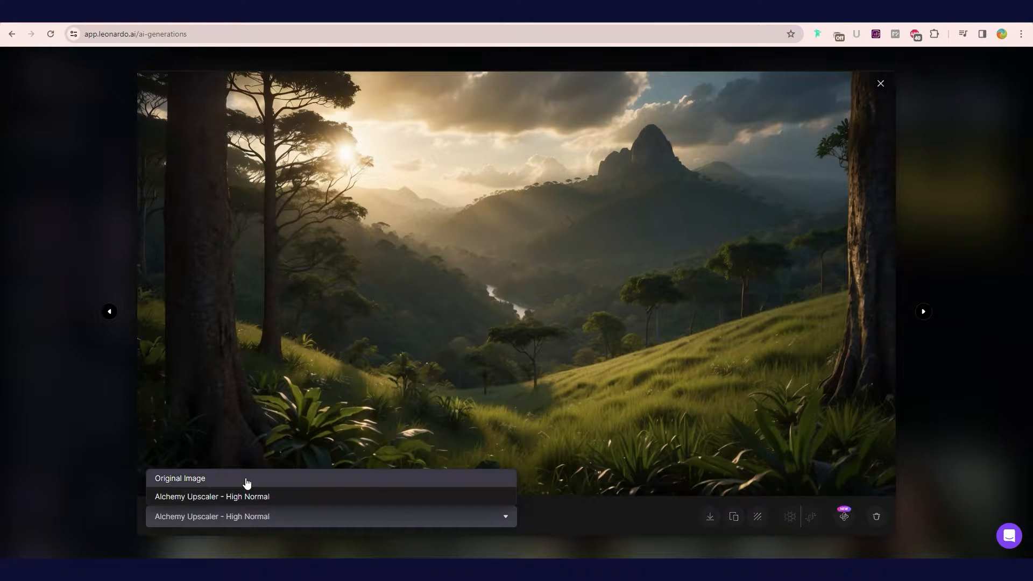
pyautogui.click(256, 483)
pyautogui.click(1018, 359)
# Step: Enlarge the upscaled portrait of two women in mint-green shirts and compare its Alchemy Upscaler - High Normal version repeatedly with the Original Image
pyautogui.scroll(-4, 935, 365)
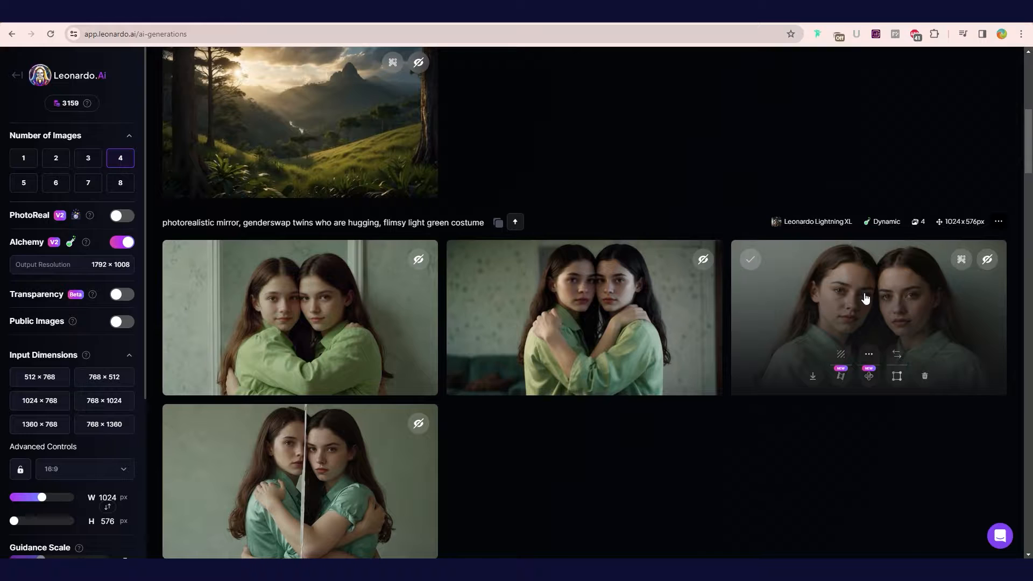
pyautogui.click(866, 299)
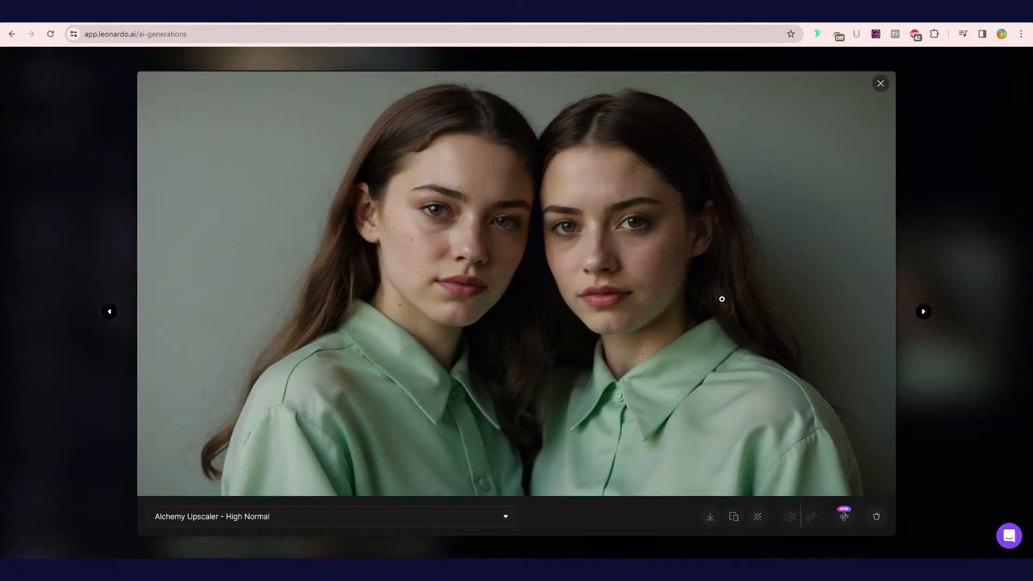
pyautogui.click(293, 521)
pyautogui.click(268, 480)
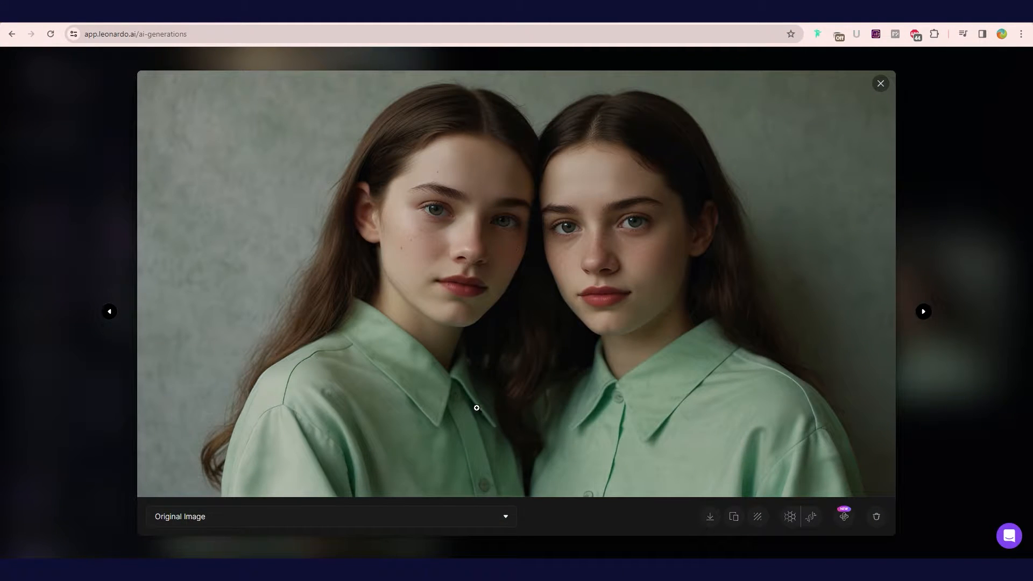
pyautogui.click(351, 523)
pyautogui.click(228, 496)
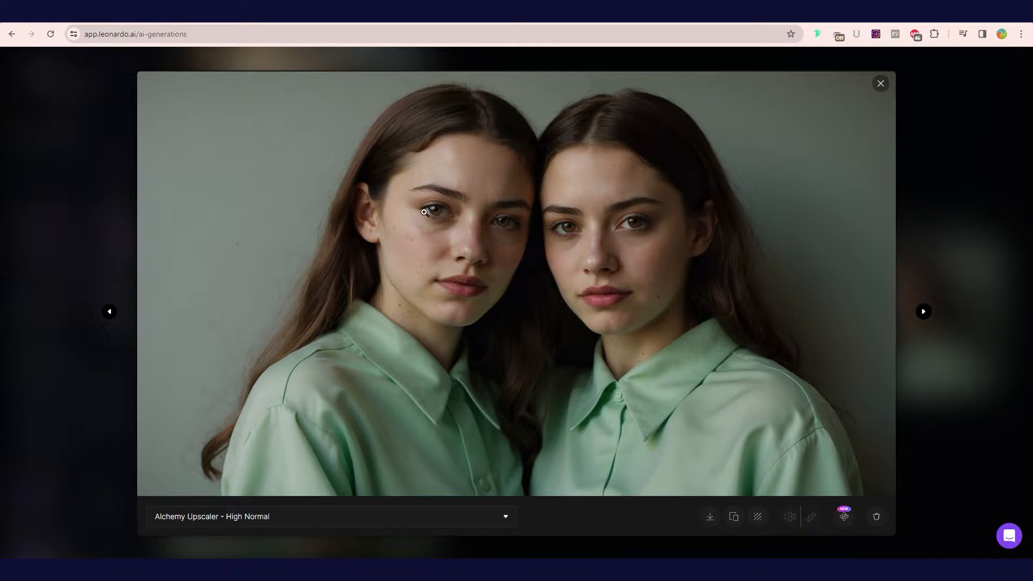
pyautogui.click(259, 514)
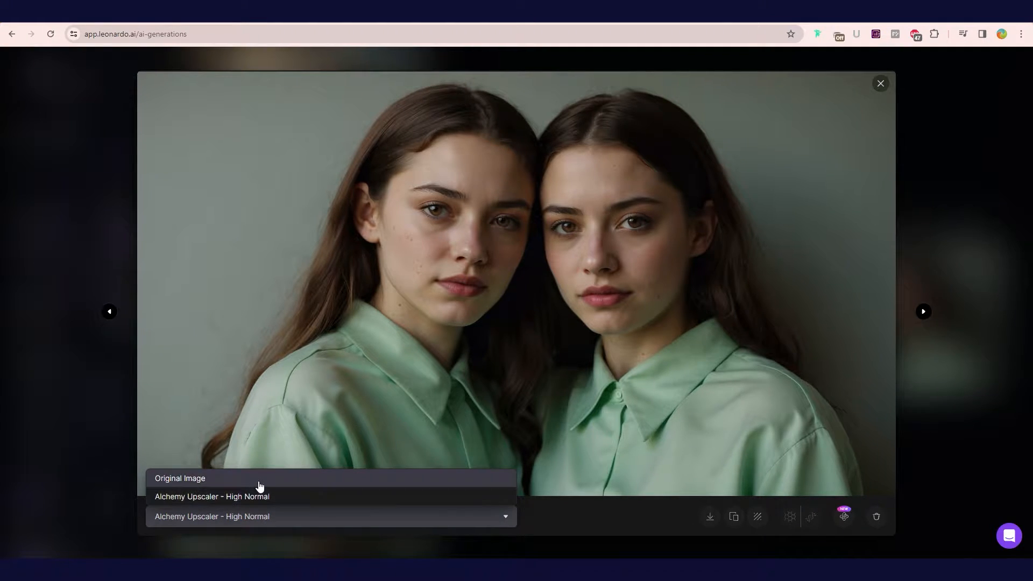
pyautogui.click(258, 484)
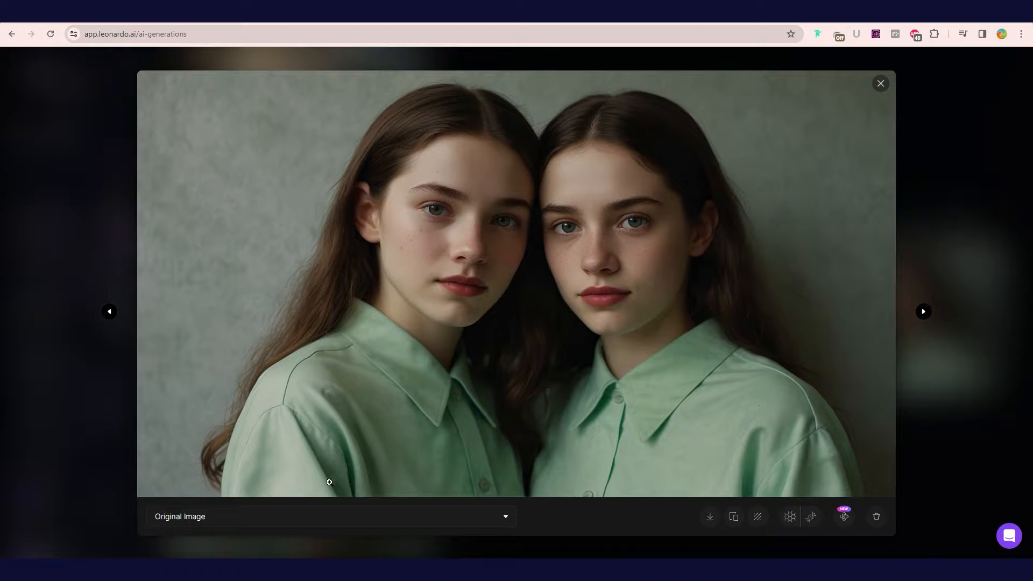
pyautogui.click(284, 517)
pyautogui.click(215, 496)
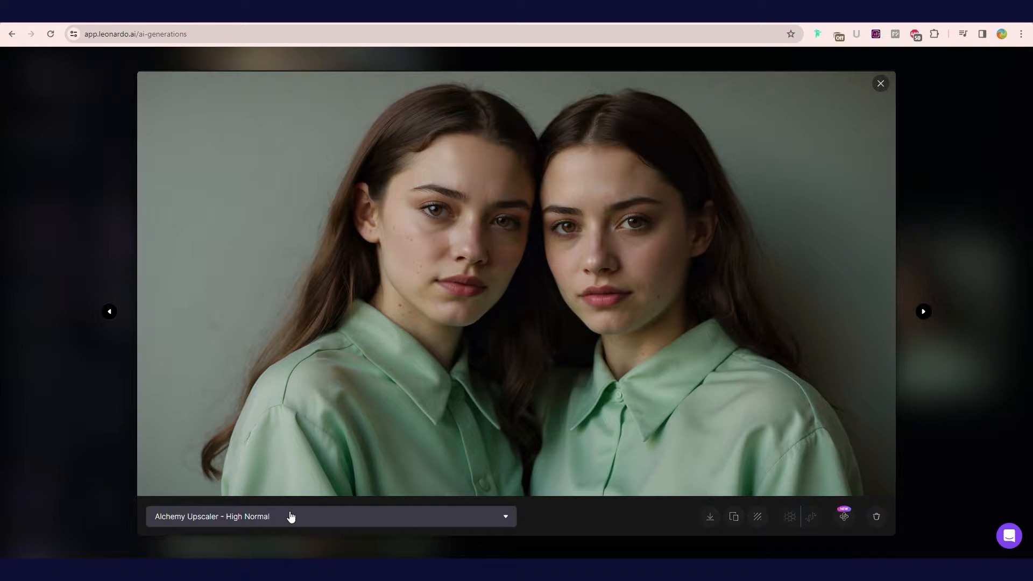
pyautogui.click(321, 519)
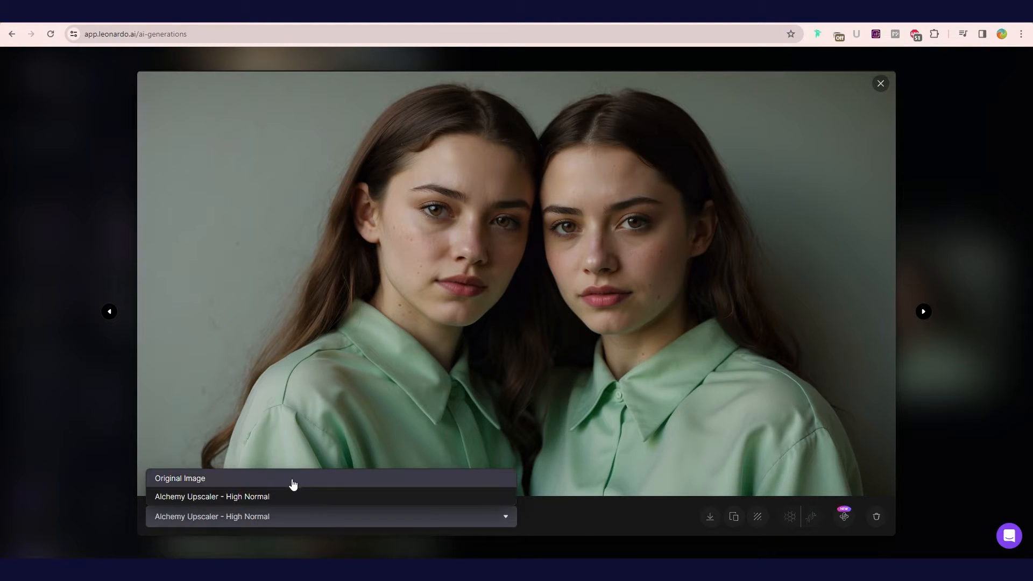
pyautogui.click(293, 479)
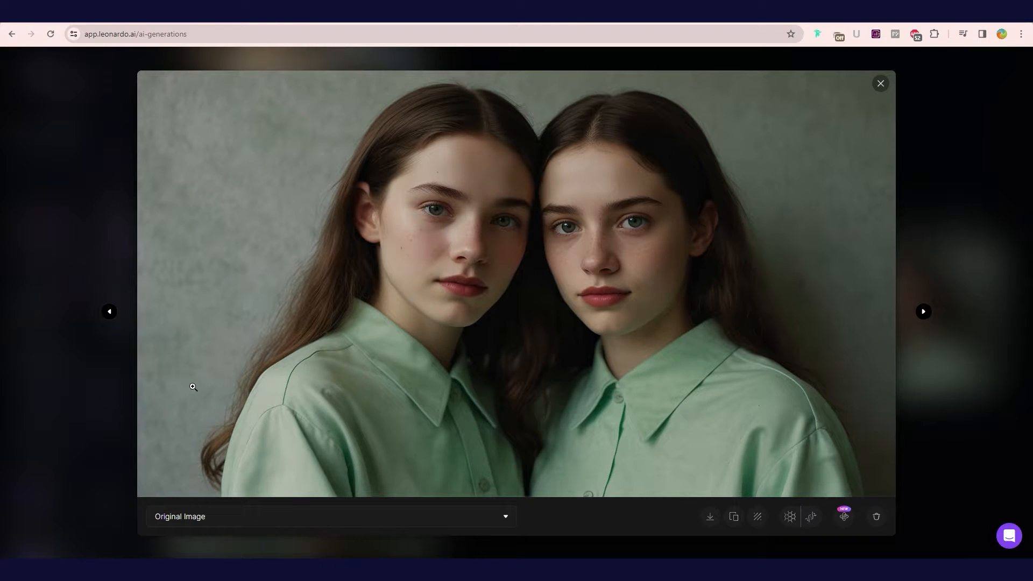
pyautogui.click(258, 518)
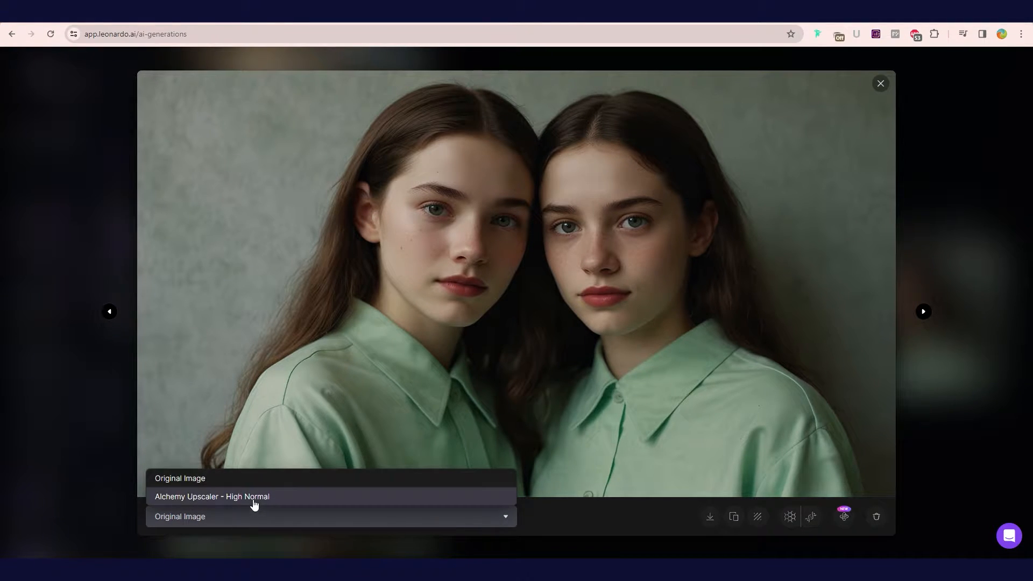
pyautogui.click(254, 497)
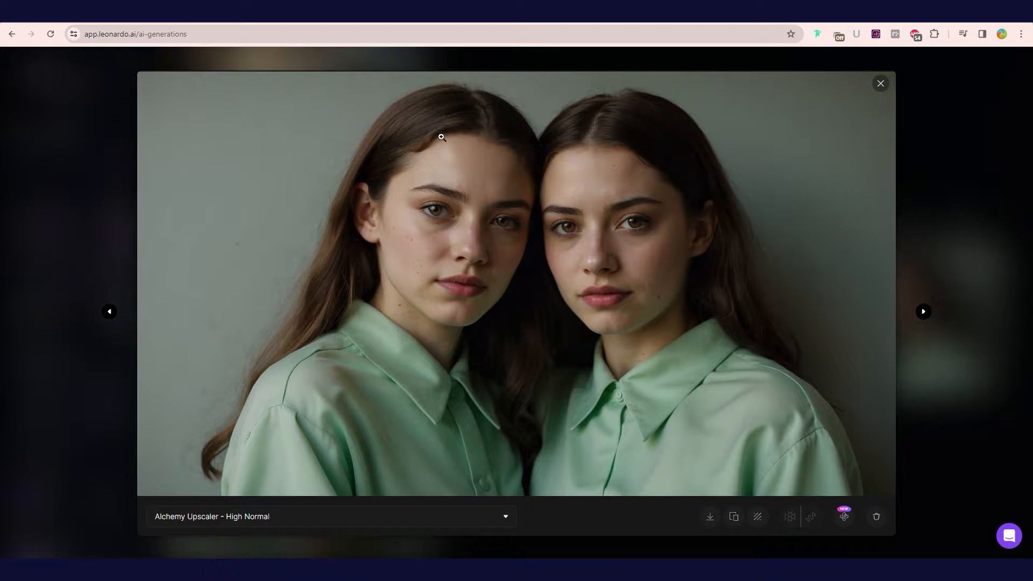
pyautogui.click(333, 526)
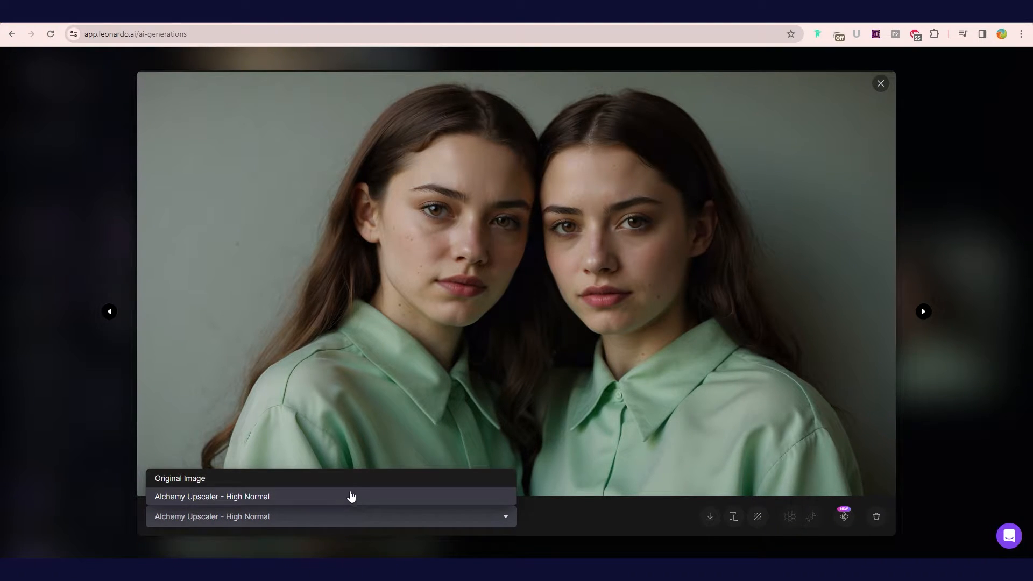
pyautogui.click(350, 479)
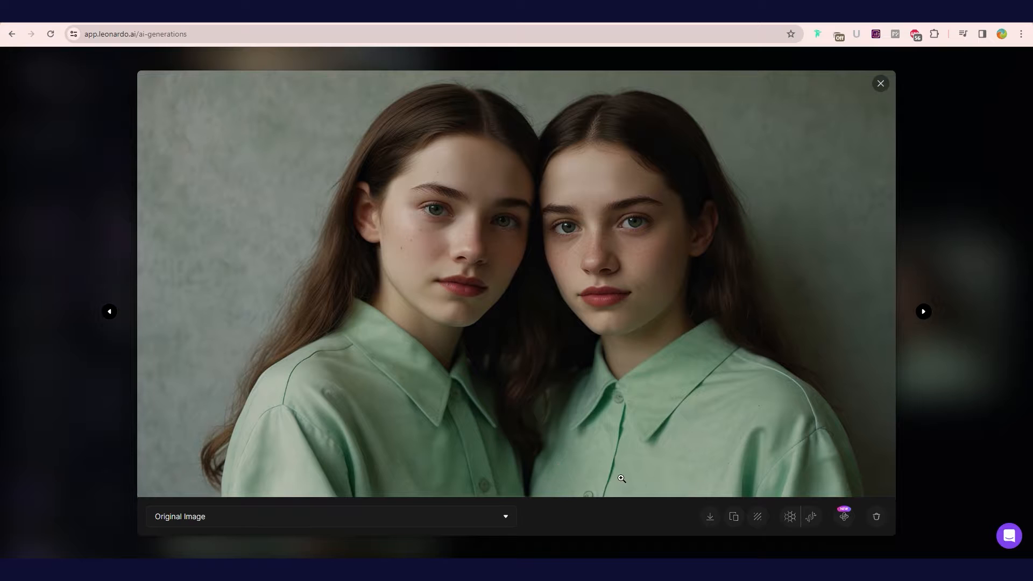
pyautogui.click(879, 84)
# Step: Leave the generation history and open the Universal Upscaler
pyautogui.scroll(3, 431, 320)
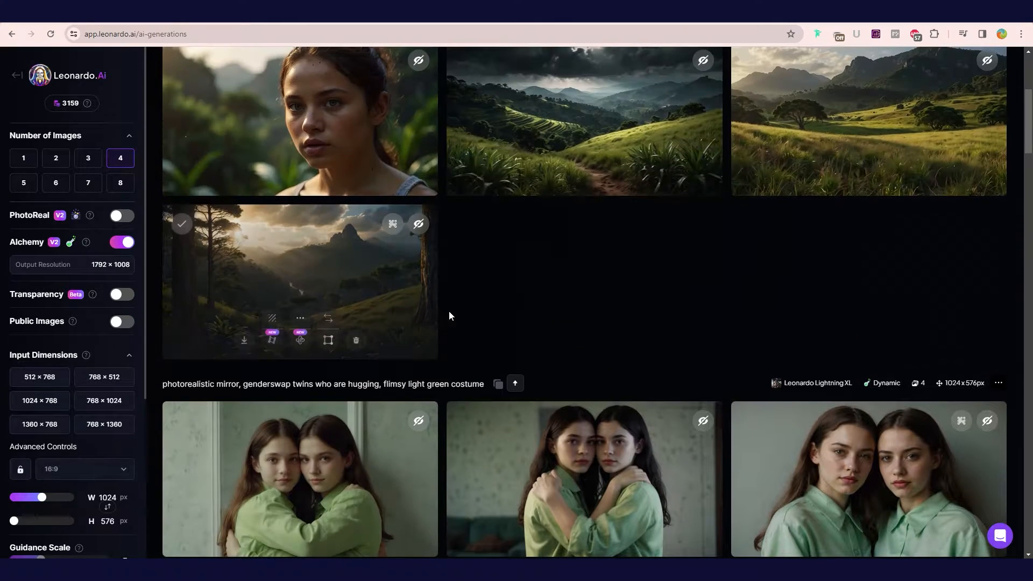
pyautogui.scroll(-10, 651, 331)
pyautogui.scroll(7, 651, 330)
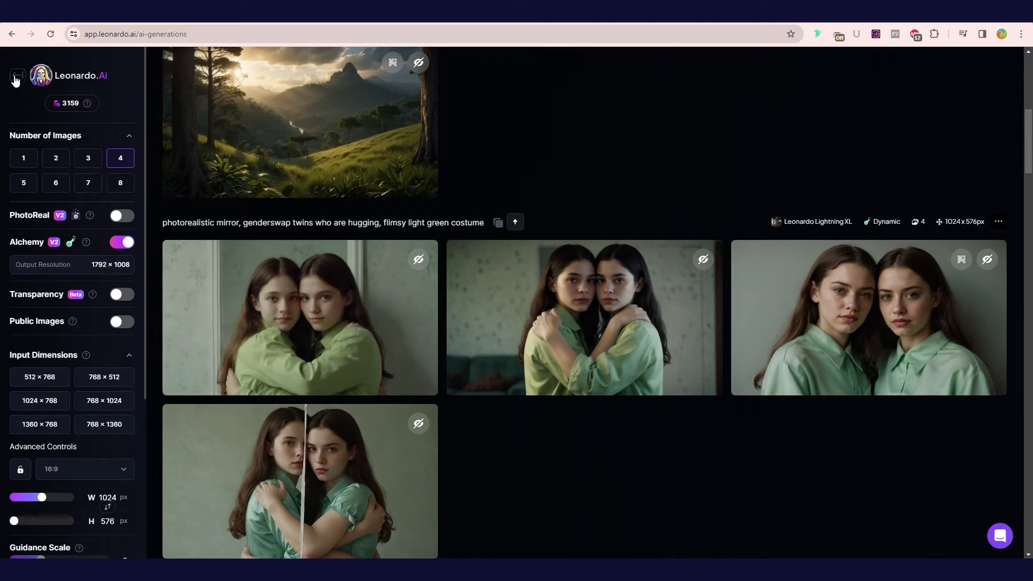
pyautogui.click(70, 75)
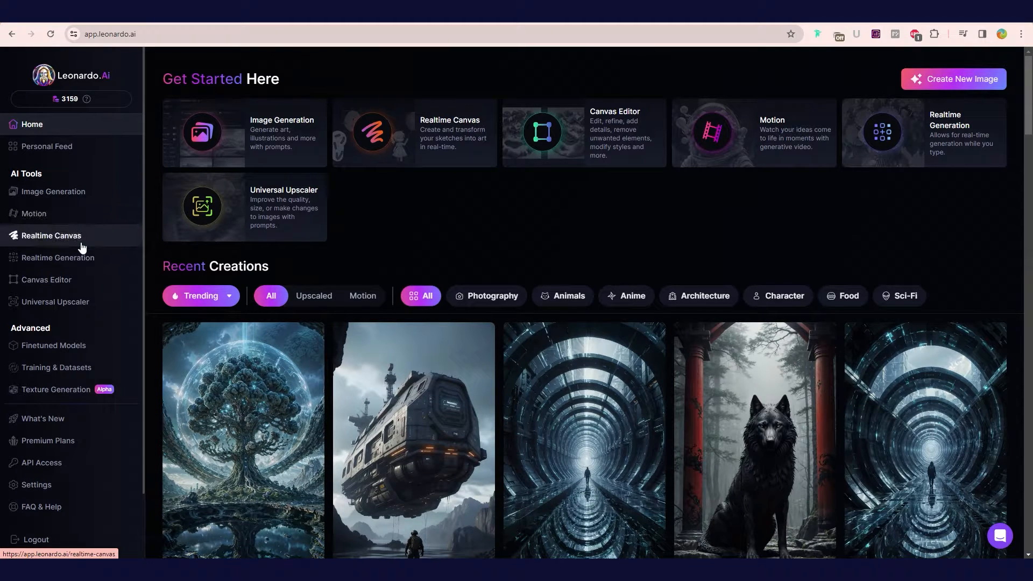
pyautogui.click(56, 302)
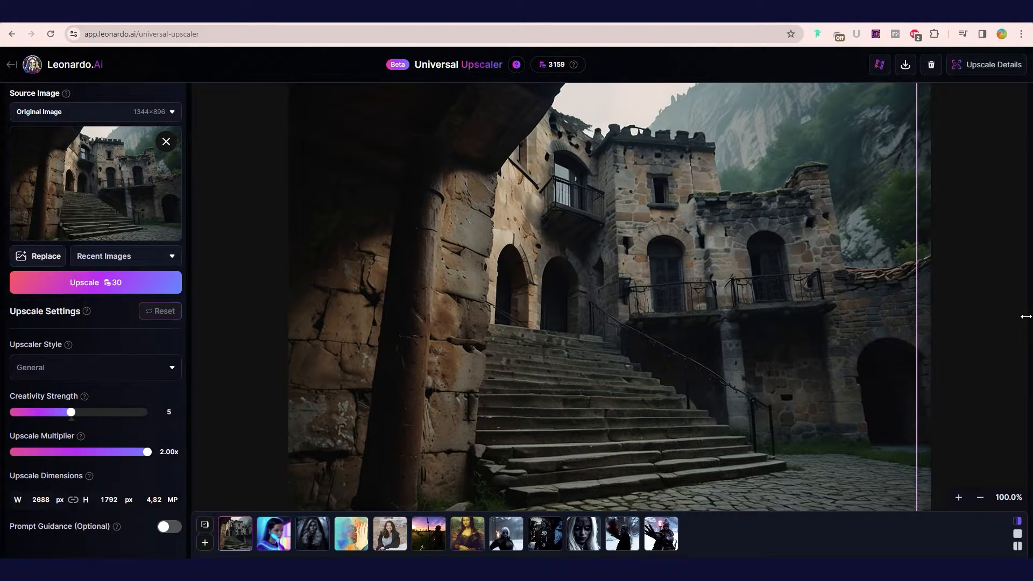
# Step: Compare before and after for the stone castle courtyard and the seated woman's photo, and select the Mona Lisa image
pyautogui.moveTo(955, 315); pyautogui.dragTo(462, 499)
pyautogui.moveTo(461, 499); pyautogui.dragTo(309, 321)
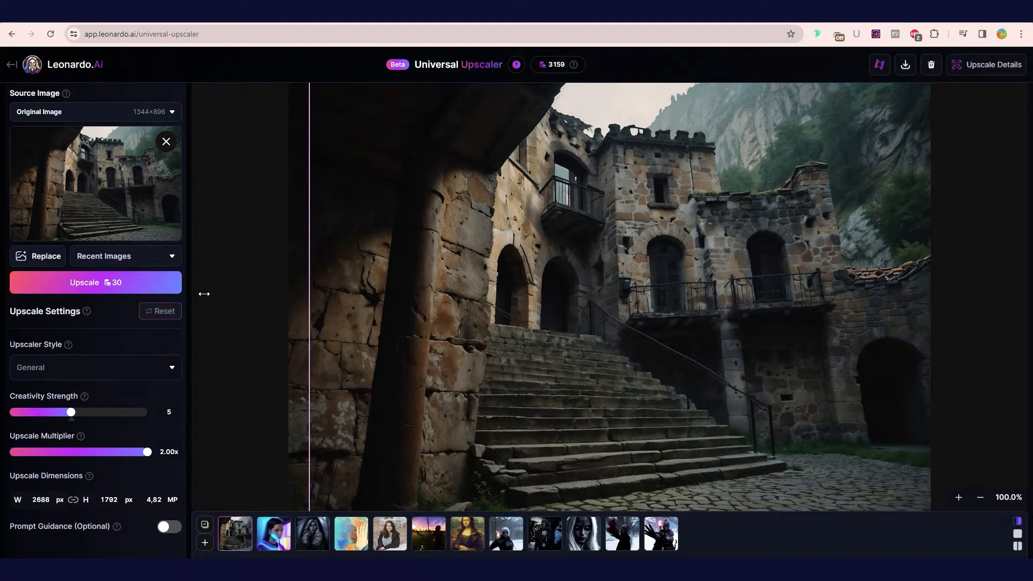
pyautogui.click(390, 534)
pyautogui.moveTo(692, 339); pyautogui.dragTo(734, 336)
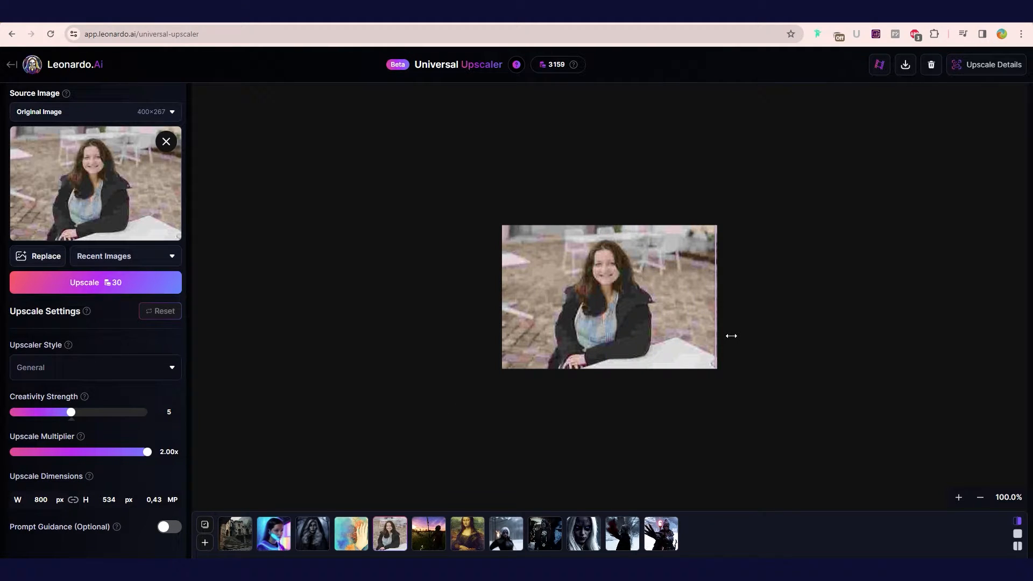
pyautogui.moveTo(721, 333); pyautogui.dragTo(758, 323)
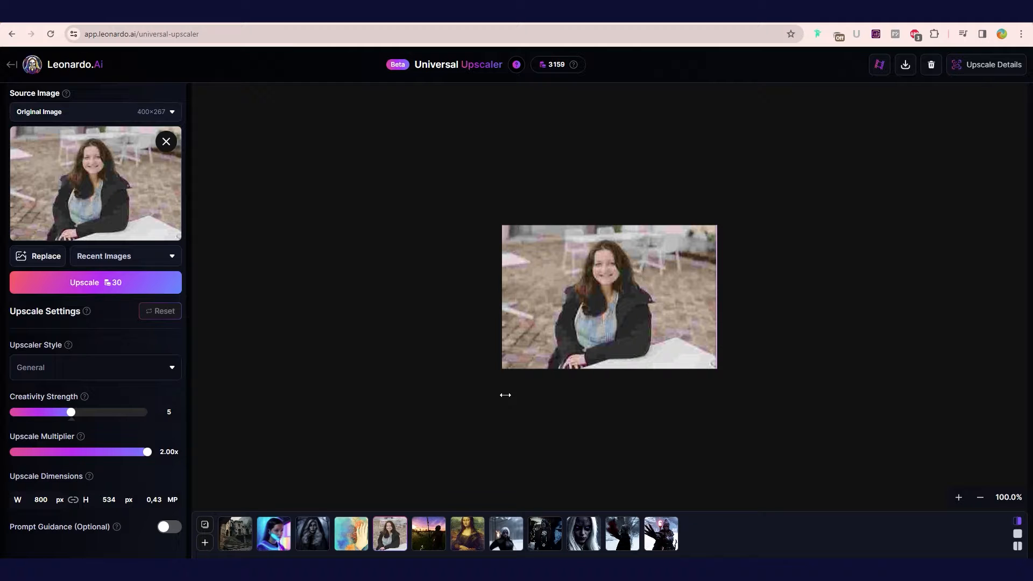
pyautogui.click(467, 533)
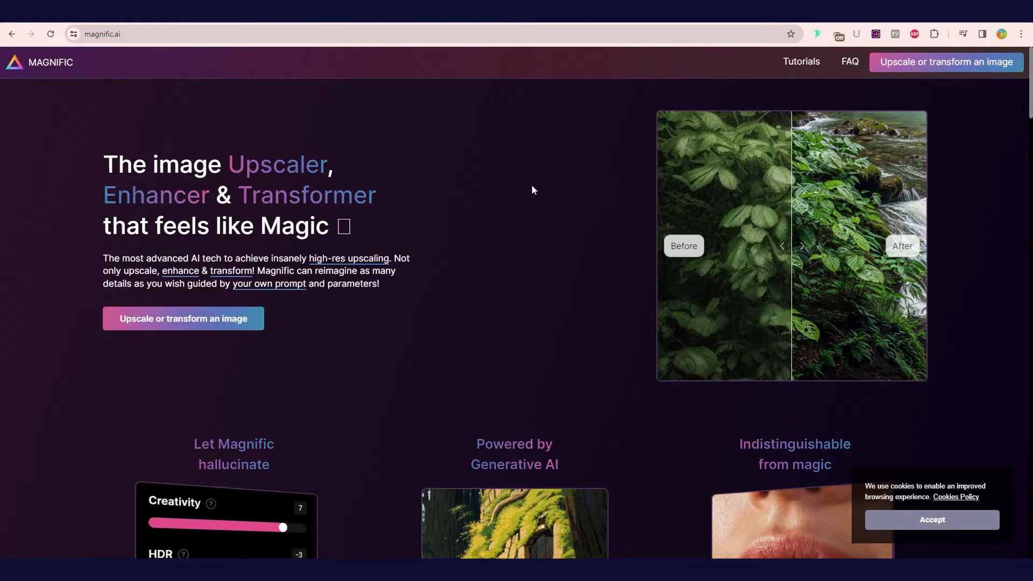
# Step: On the Magnific website, compare the before and after of the leafy stream image and look through the features and portrait upscaling examples
pyautogui.moveTo(784, 252); pyautogui.dragTo(950, 285)
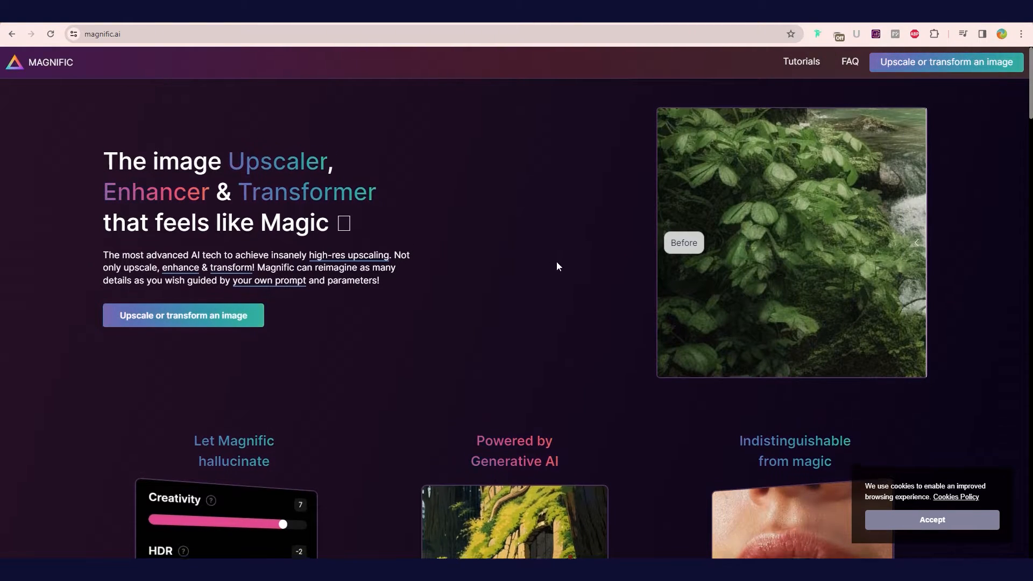
pyautogui.scroll(-5, 556, 262)
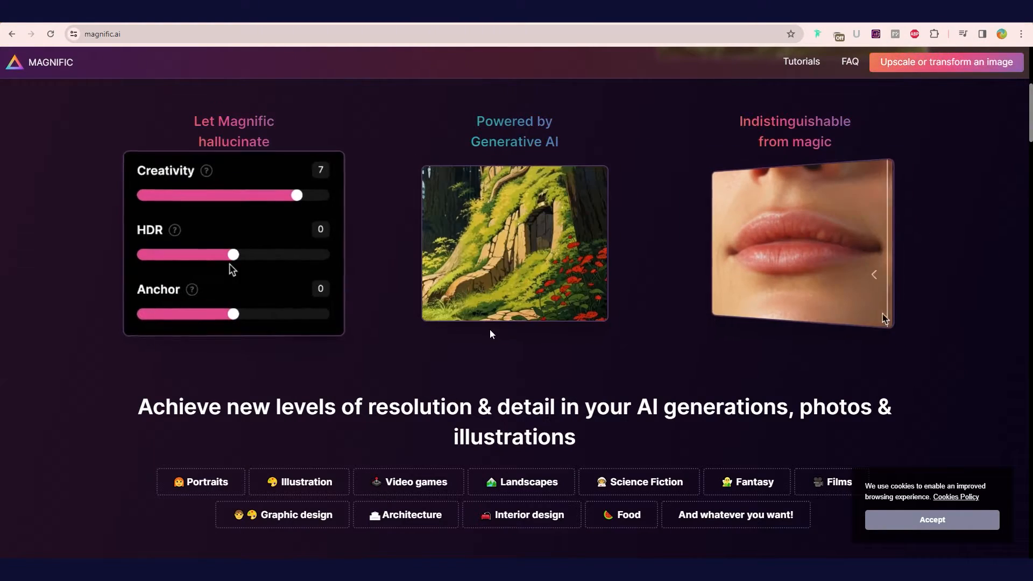
pyautogui.scroll(-3, 397, 275)
pyautogui.scroll(5, 397, 275)
pyautogui.scroll(3, 397, 274)
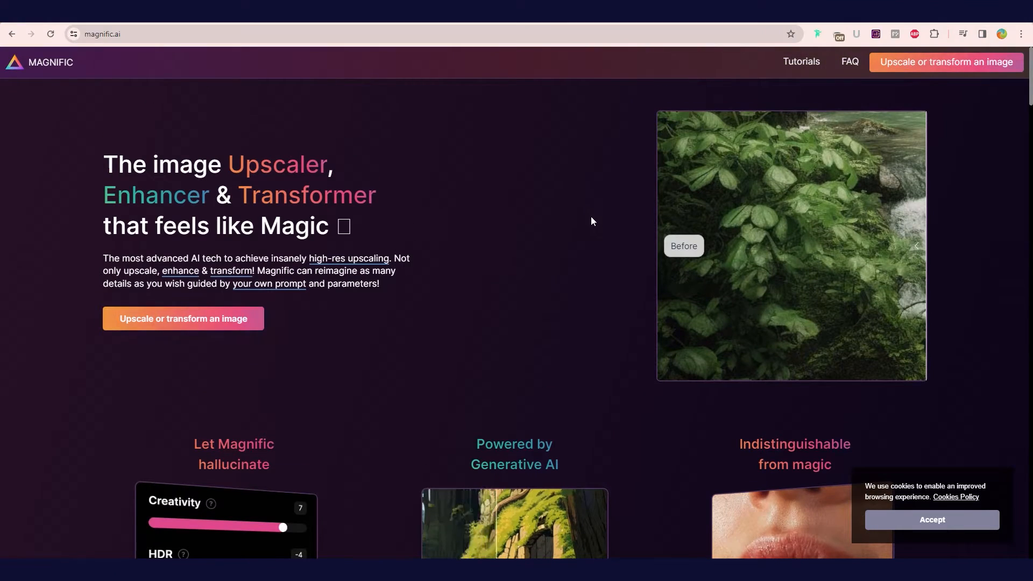
pyautogui.scroll(-10, 592, 221)
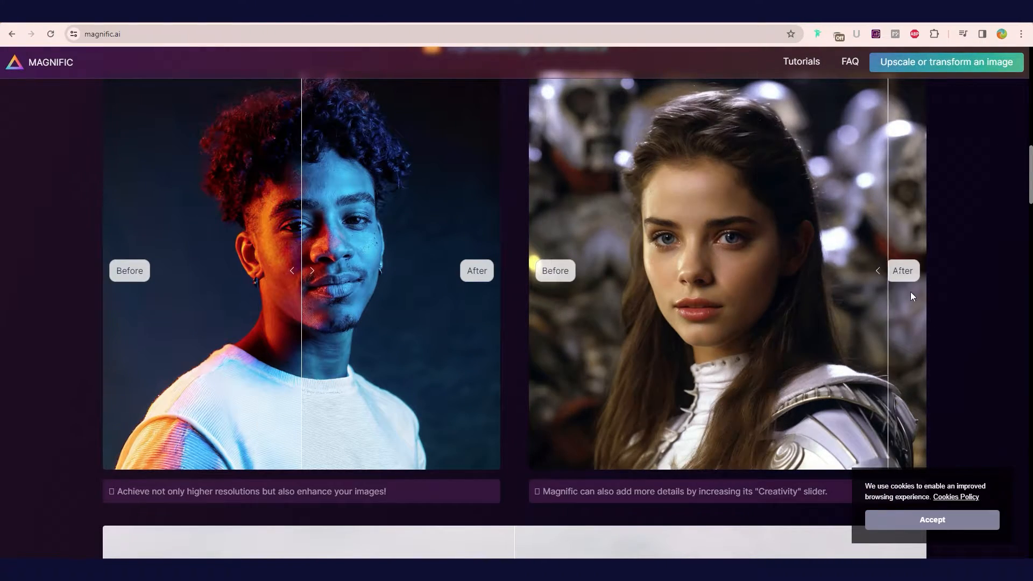
# Step: Look through Magnific's before-and-after examples for portraits, illustrations, nature and landscapes, and films and photography, comparing the portraits, giant cat library and seaside cottage
pyautogui.scroll(4, 498, 261)
pyautogui.scroll(3, 635, 277)
pyautogui.scroll(-16, 647, 276)
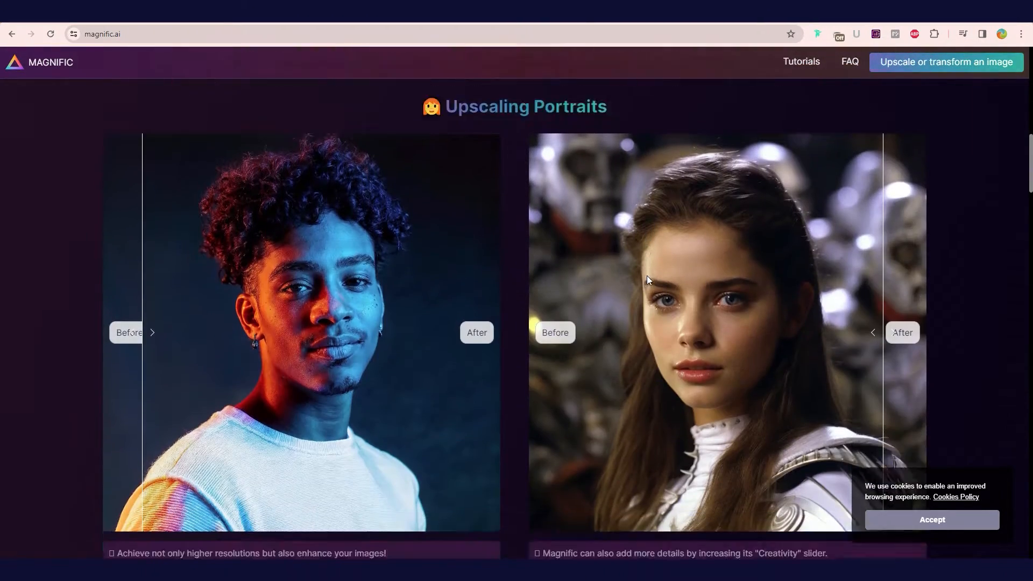
pyautogui.scroll(-15, 639, 264)
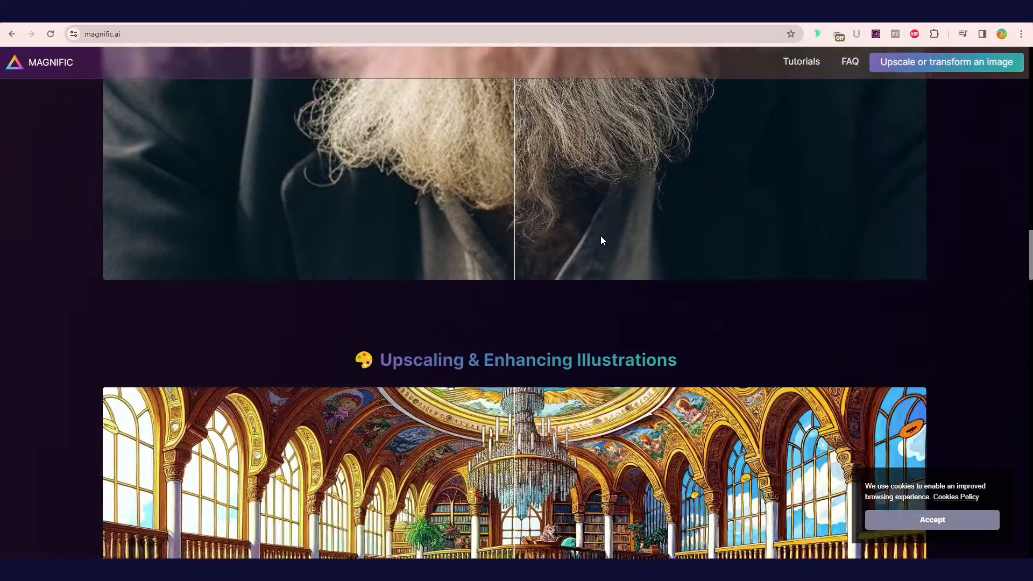
pyautogui.scroll(1, 591, 234)
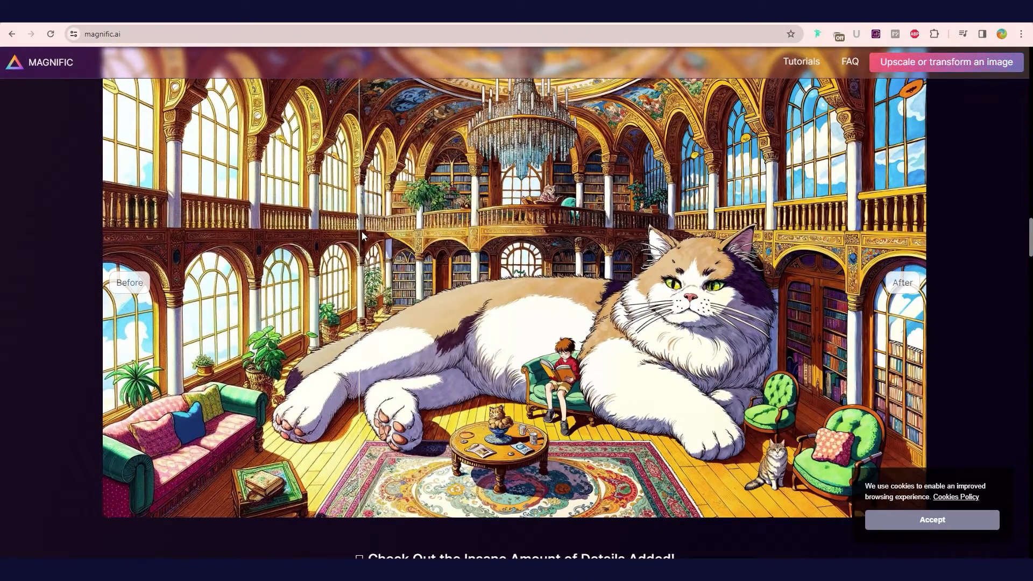
pyautogui.scroll(-15, 714, 248)
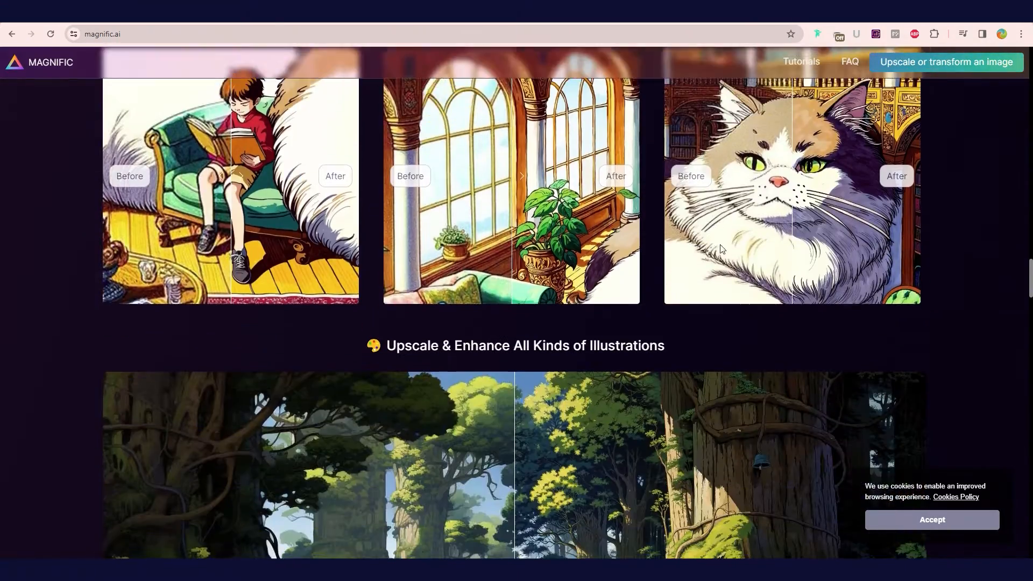
pyautogui.scroll(-10, 926, 239)
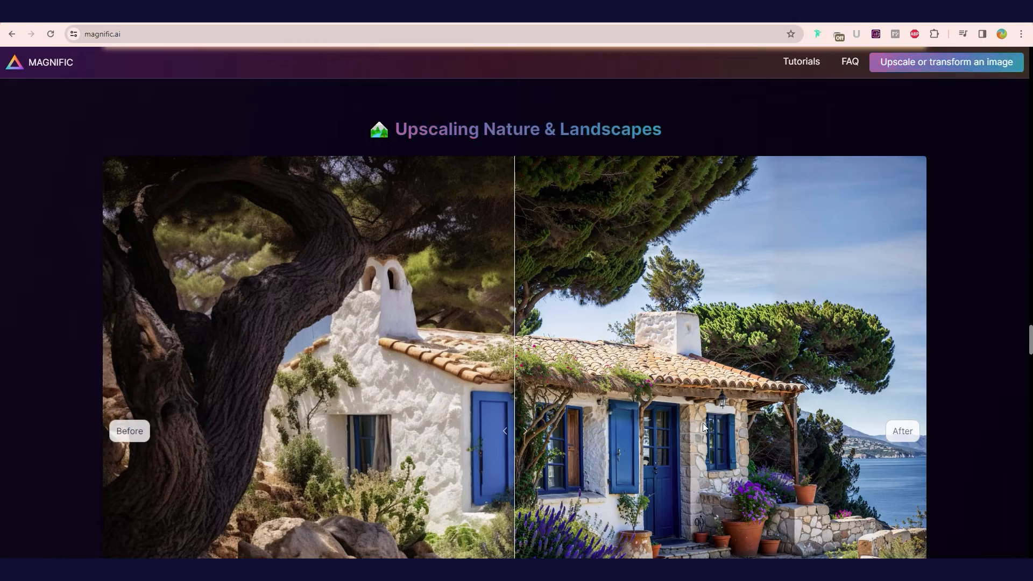
pyautogui.scroll(-2, 510, 453)
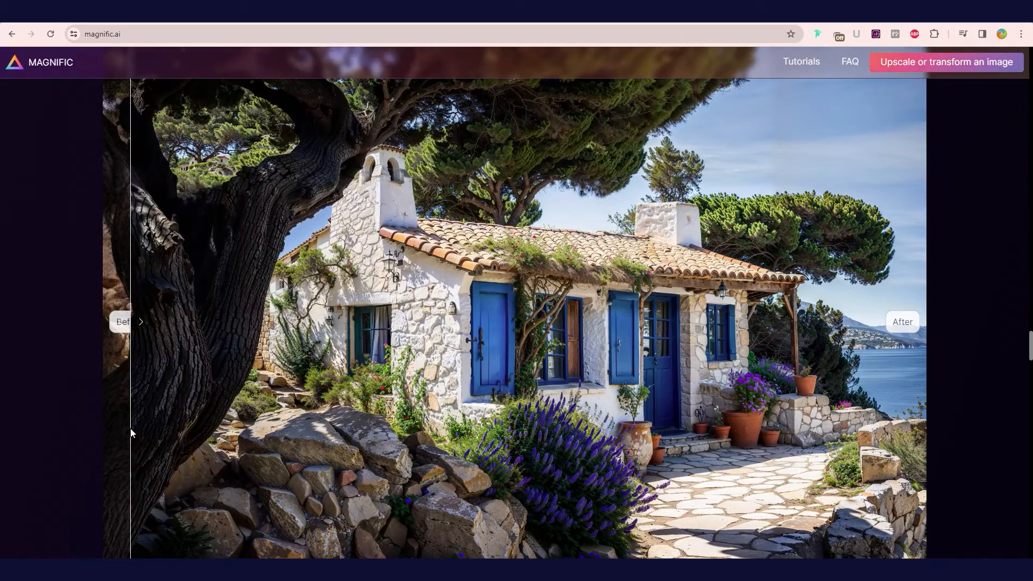
pyautogui.scroll(-15, 811, 399)
pyautogui.scroll(-10, 874, 354)
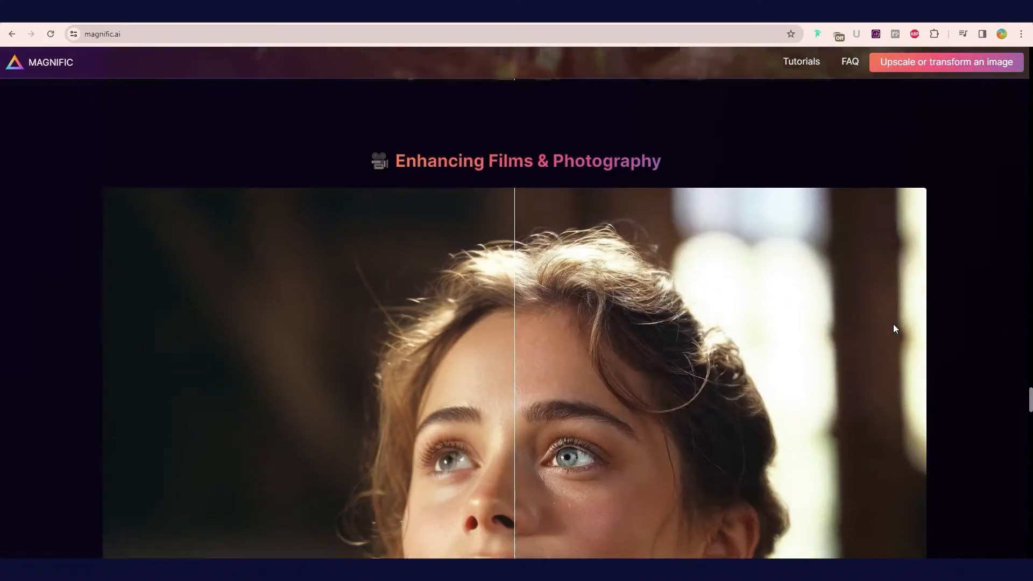
pyautogui.scroll(-20, 807, 307)
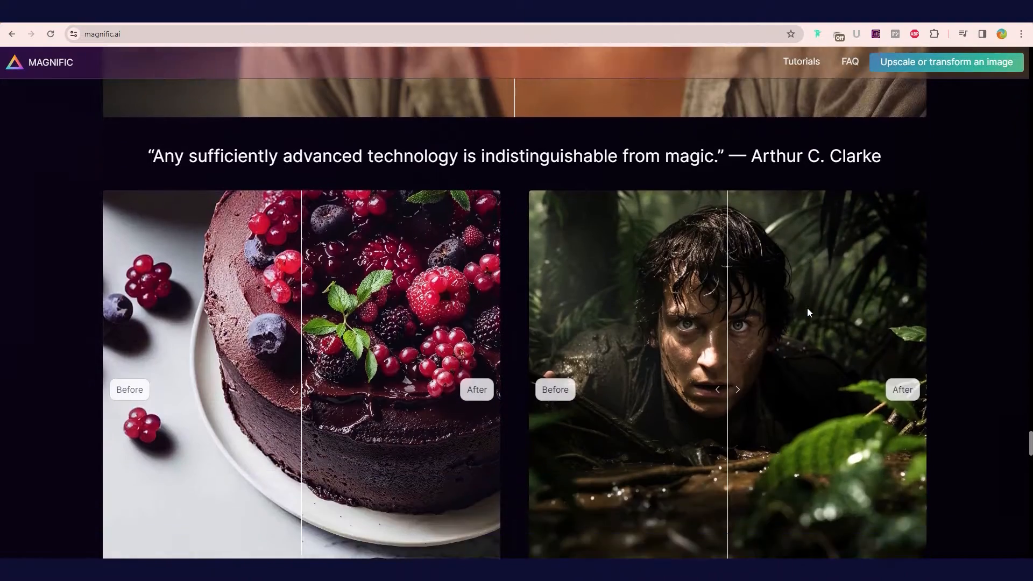
pyautogui.scroll(-10, 803, 297)
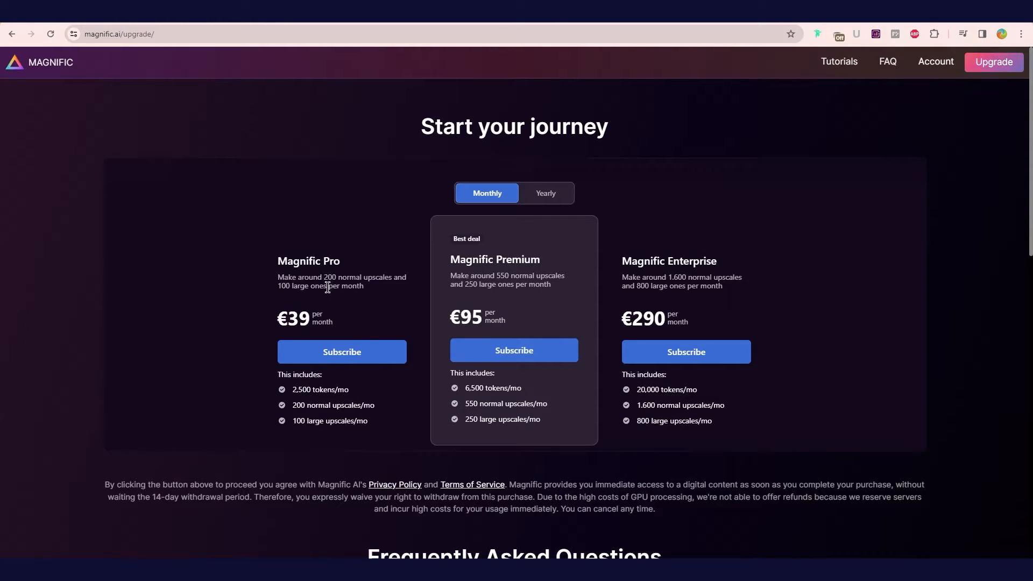
# Step: Examine Magnific's monthly subscription plans, especially the Magnific Pro price and upscale allowance, and skim the Frequently Asked Questions
pyautogui.moveTo(323, 277); pyautogui.dragTo(373, 283)
pyautogui.click(275, 286)
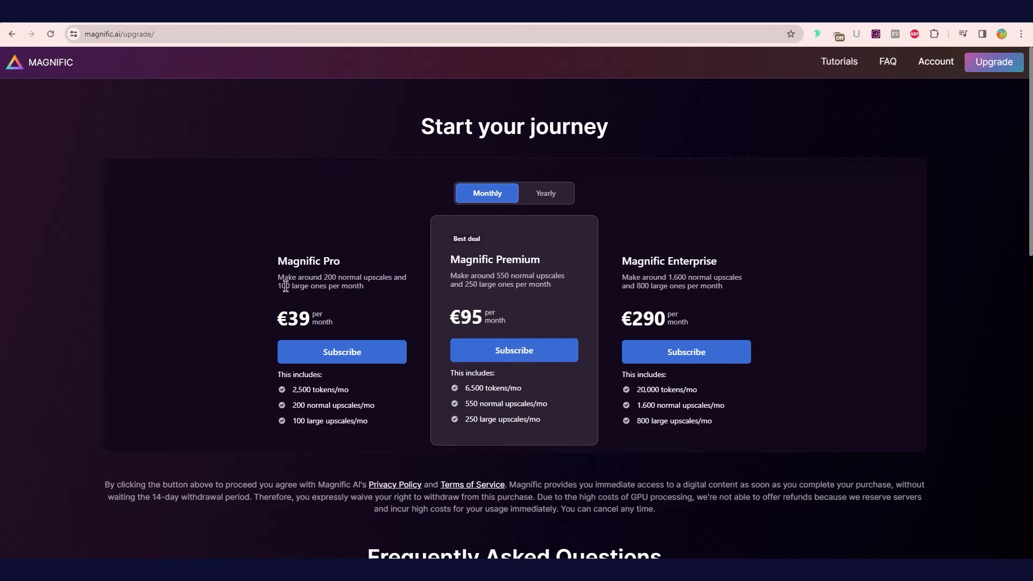
pyautogui.moveTo(286, 285); pyautogui.dragTo(365, 288)
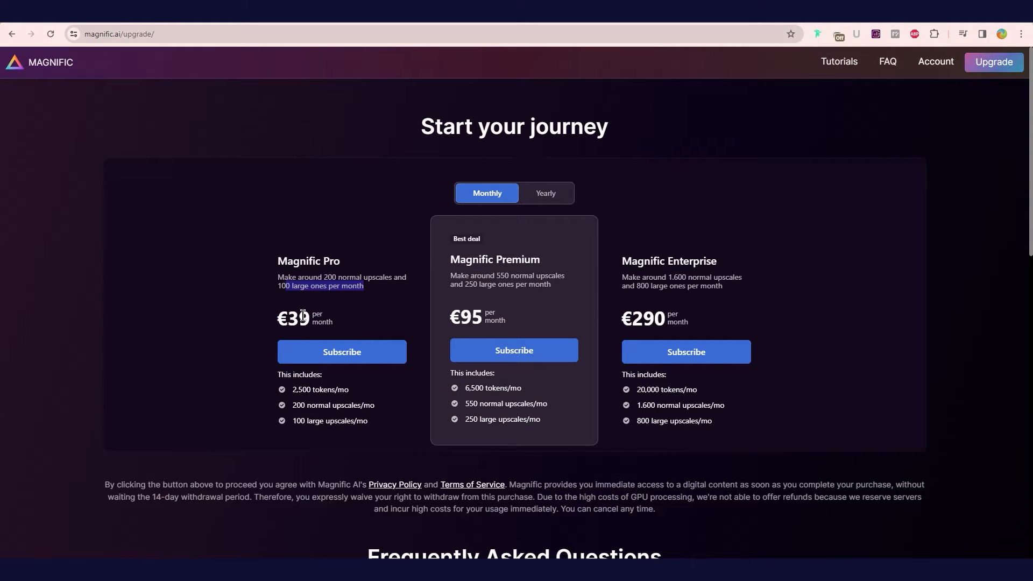
pyautogui.moveTo(302, 316); pyautogui.dragTo(337, 320)
pyautogui.click(344, 320)
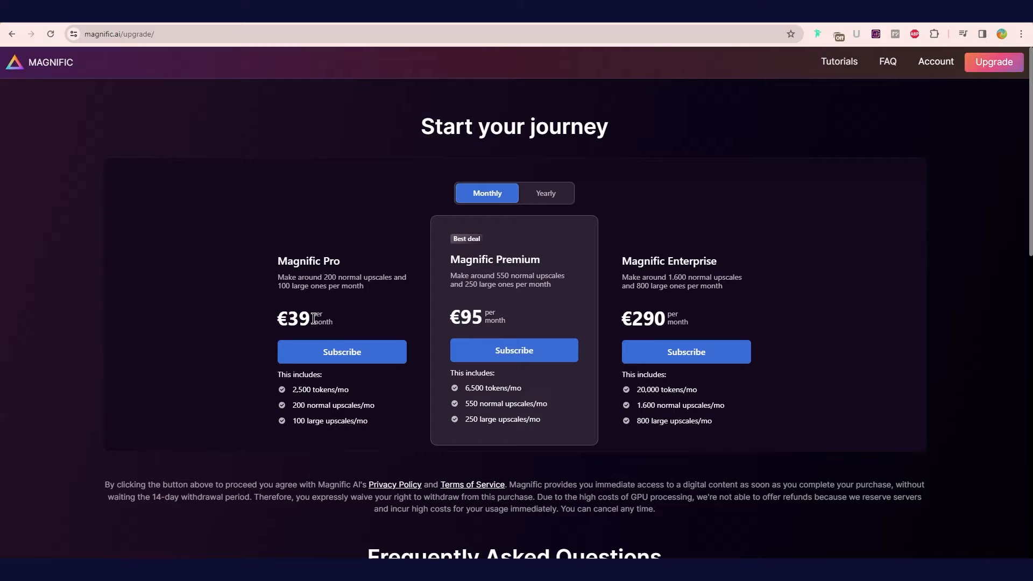
pyautogui.moveTo(280, 320); pyautogui.dragTo(348, 316)
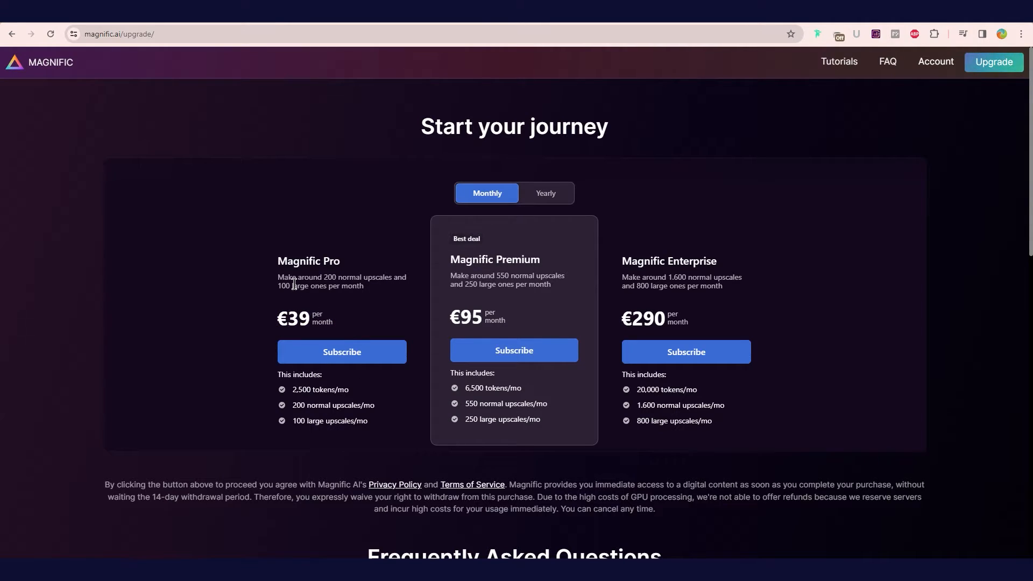
pyautogui.scroll(-4, 389, 311)
pyautogui.scroll(4, 387, 376)
pyautogui.scroll(-6, 408, 318)
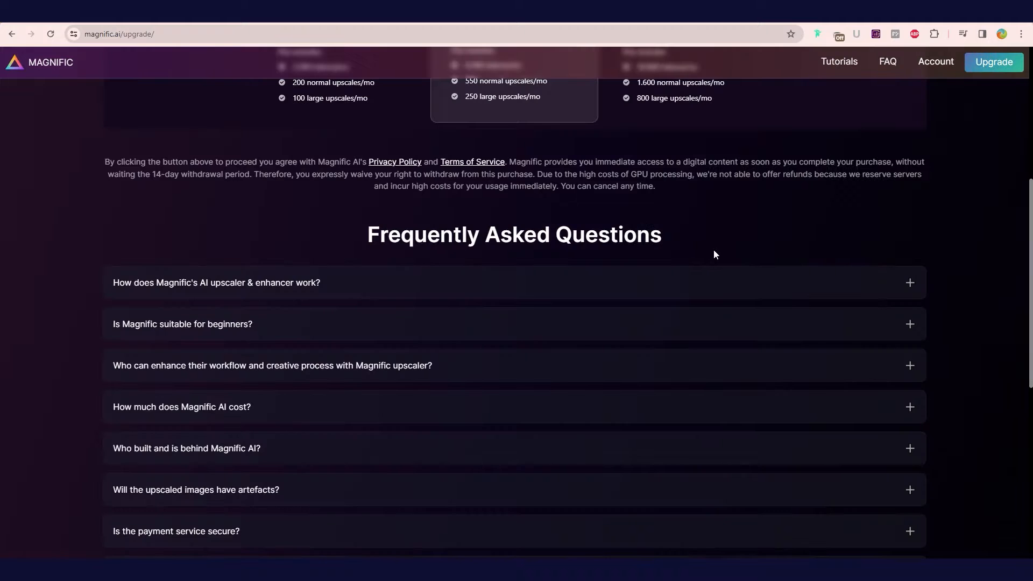
pyautogui.scroll(4, 715, 254)
pyautogui.scroll(2, 596, 211)
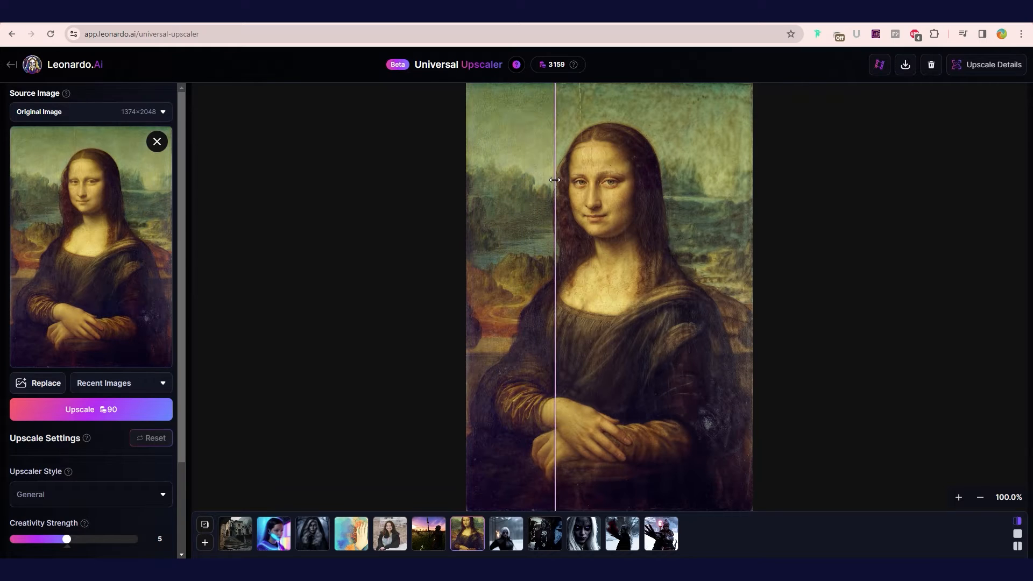
# Step: In Leonardo.Ai's Universal Upscaler, slide the Mona Lisa comparison to show the upscaled version, then leave the upscaler and open Image Generation
pyautogui.moveTo(554, 300); pyautogui.dragTo(412, 331)
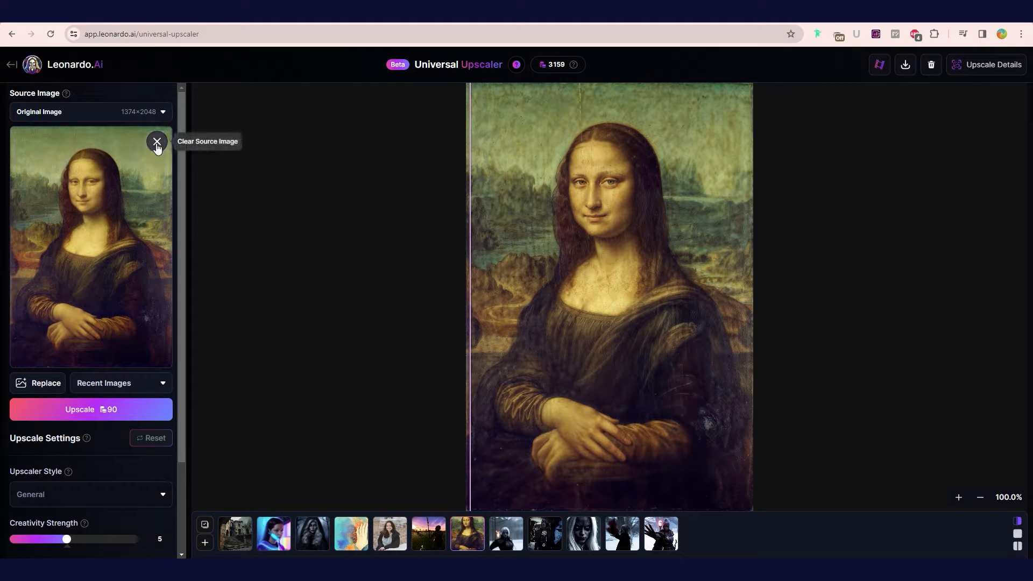
pyautogui.click(10, 65)
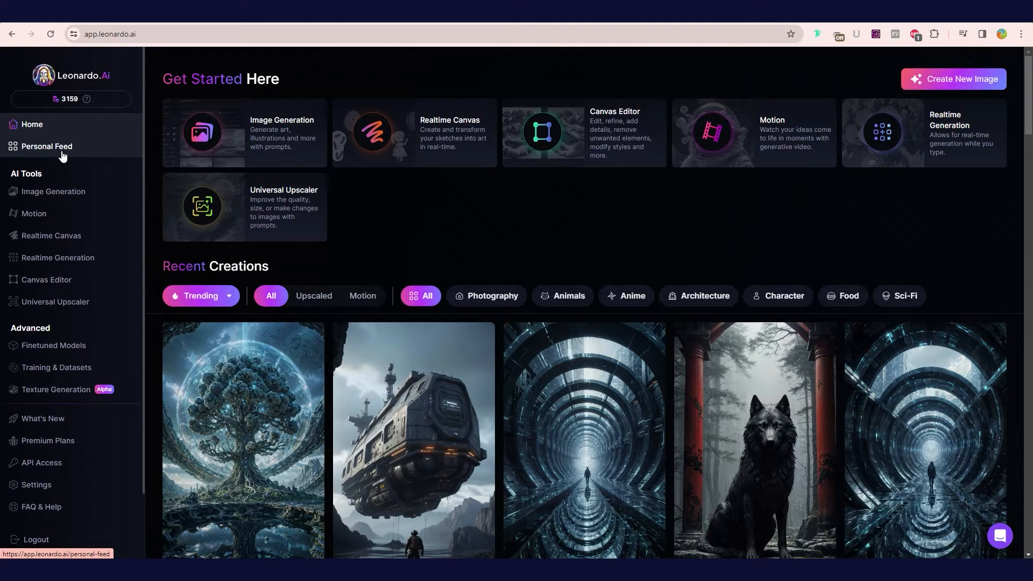
pyautogui.click(63, 194)
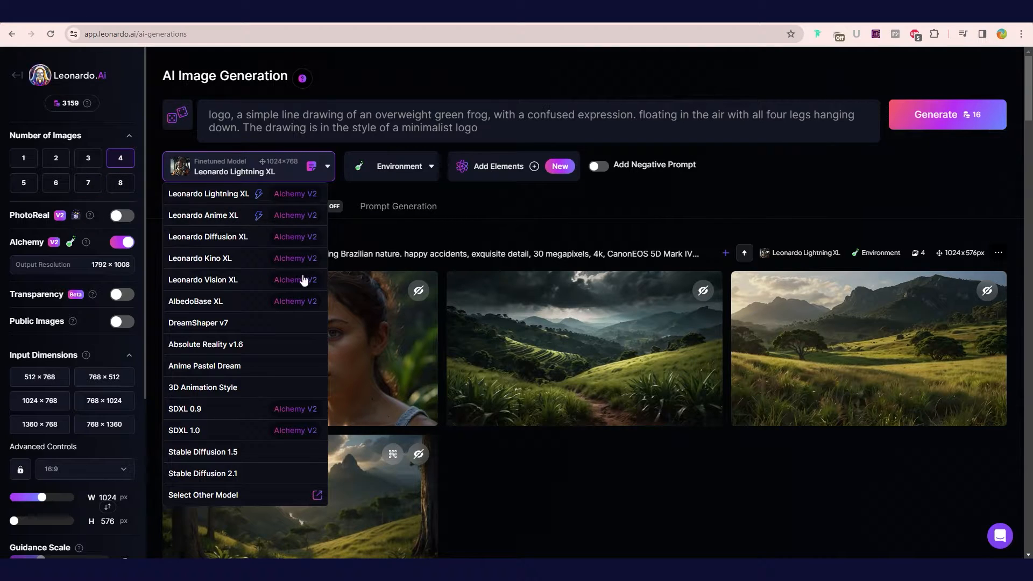
# Step: Turn on Transparency for the frog logo generation and set the model to Leonardo Anime XL with the Anime preset style
pyautogui.click(127, 299)
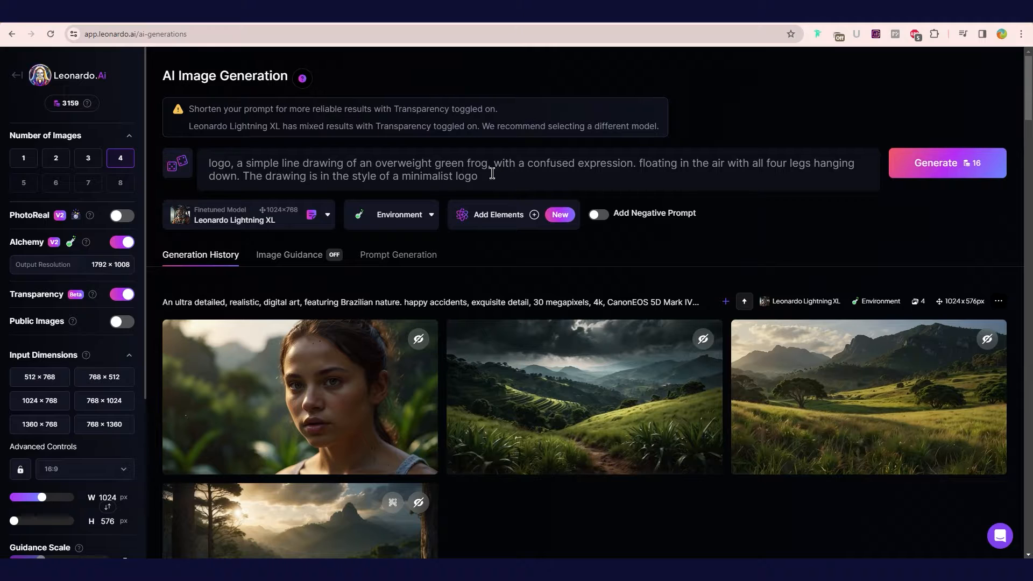
pyautogui.click(285, 215)
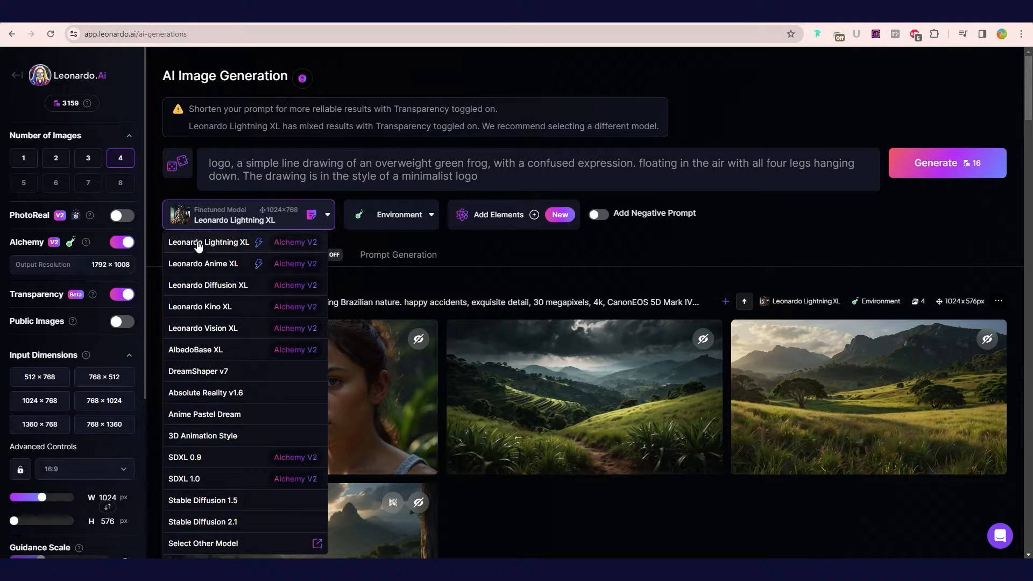
pyautogui.click(219, 264)
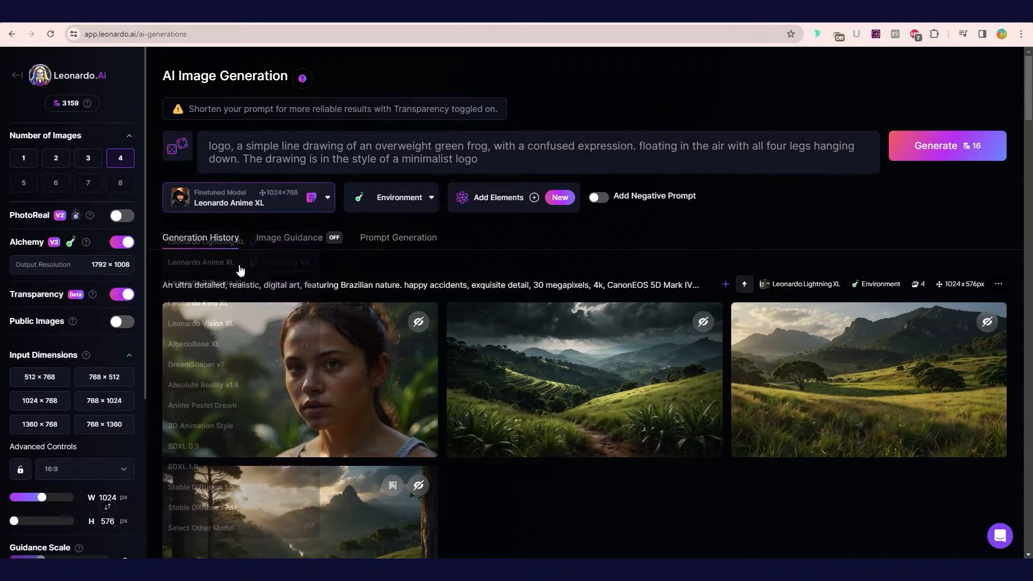
pyautogui.click(404, 199)
pyautogui.click(383, 226)
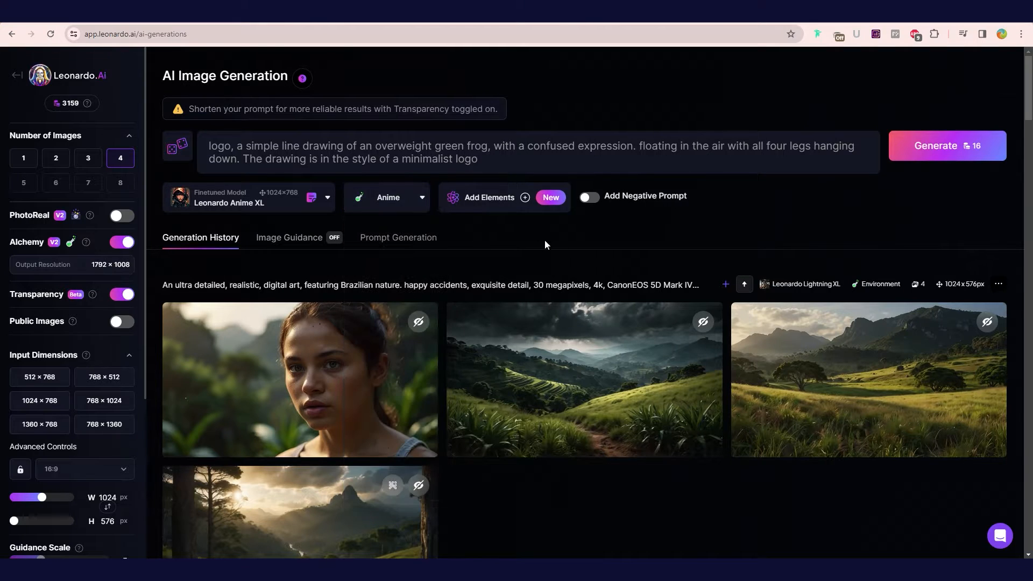
# Step: Add the Cute Emotes element to the frog logo prompt and generate the four images
pyautogui.click(513, 194)
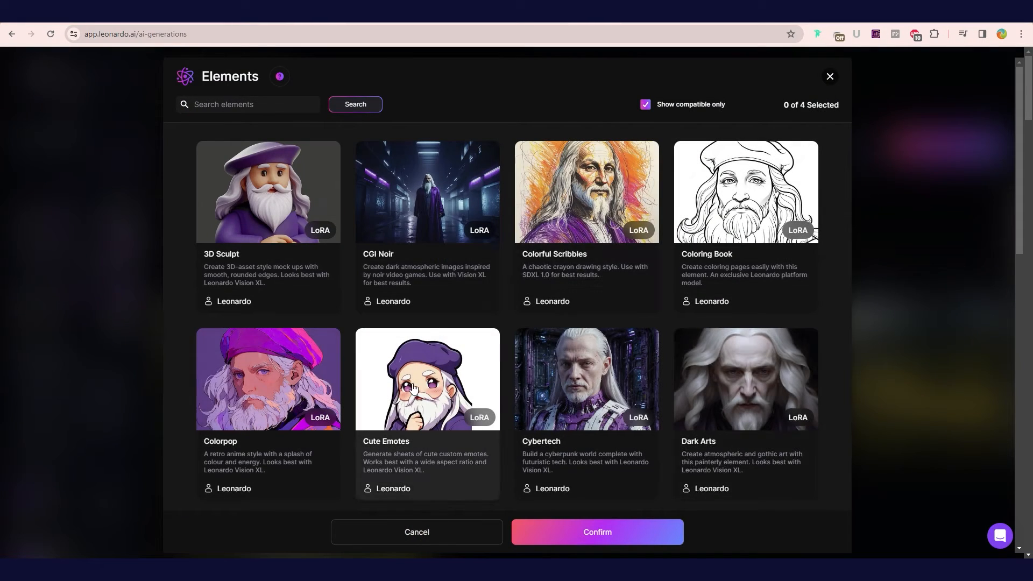
pyautogui.click(410, 388)
pyautogui.click(601, 532)
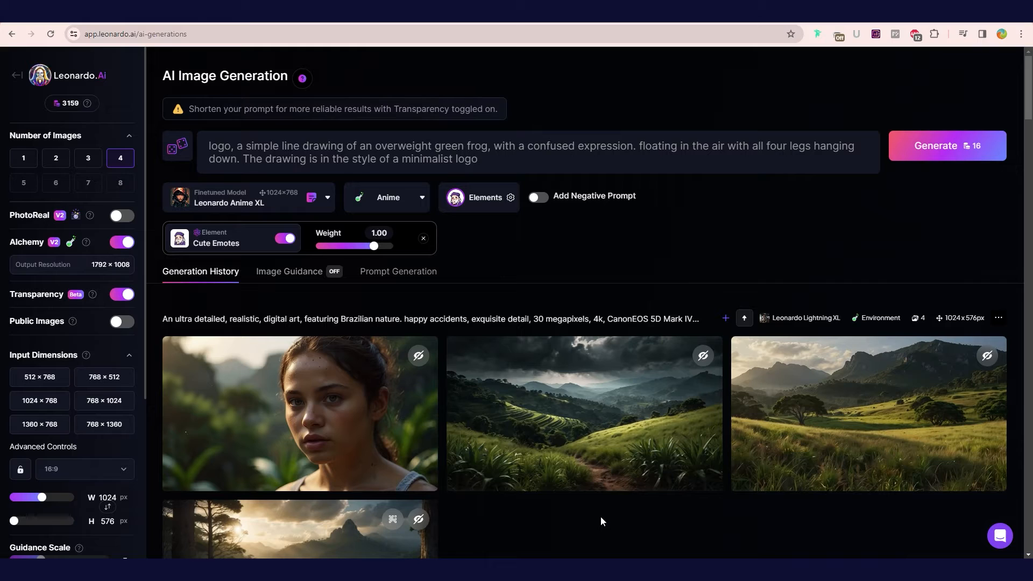
pyautogui.click(951, 151)
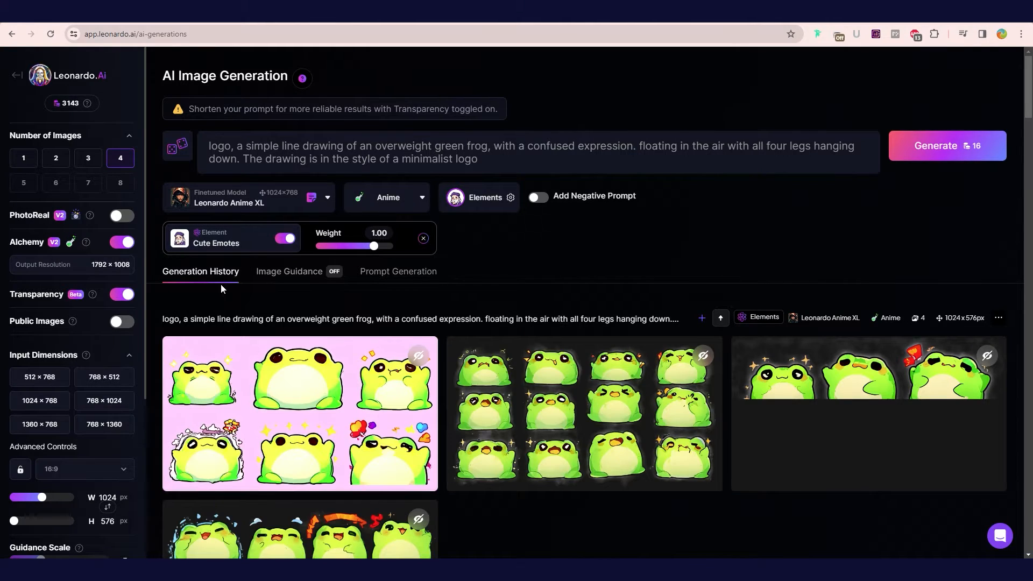
# Step: Inspect the generated seven-frog sheet enlarged and at full-screen size, then close it
pyautogui.scroll(-3, 603, 345)
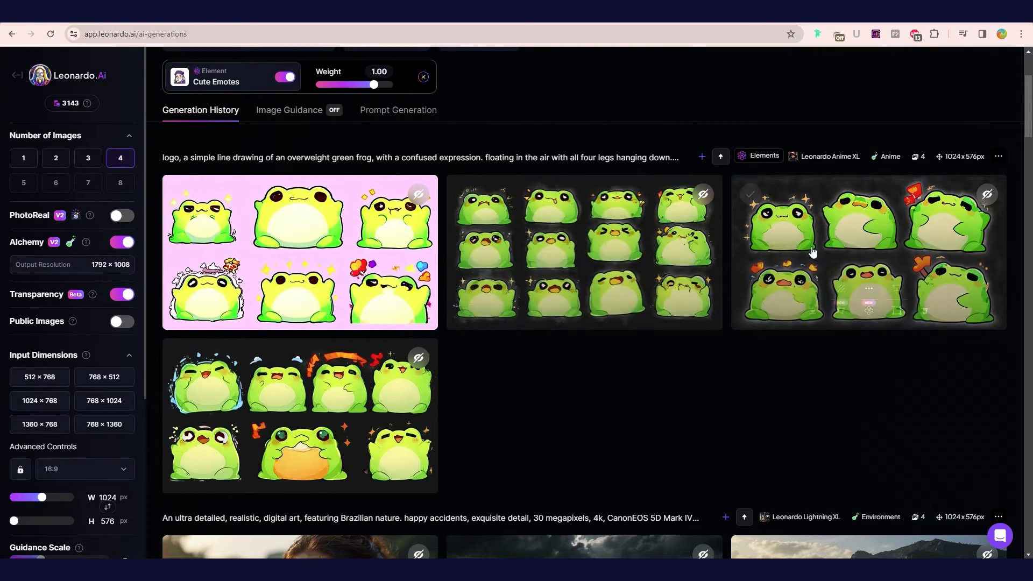
pyautogui.click(323, 409)
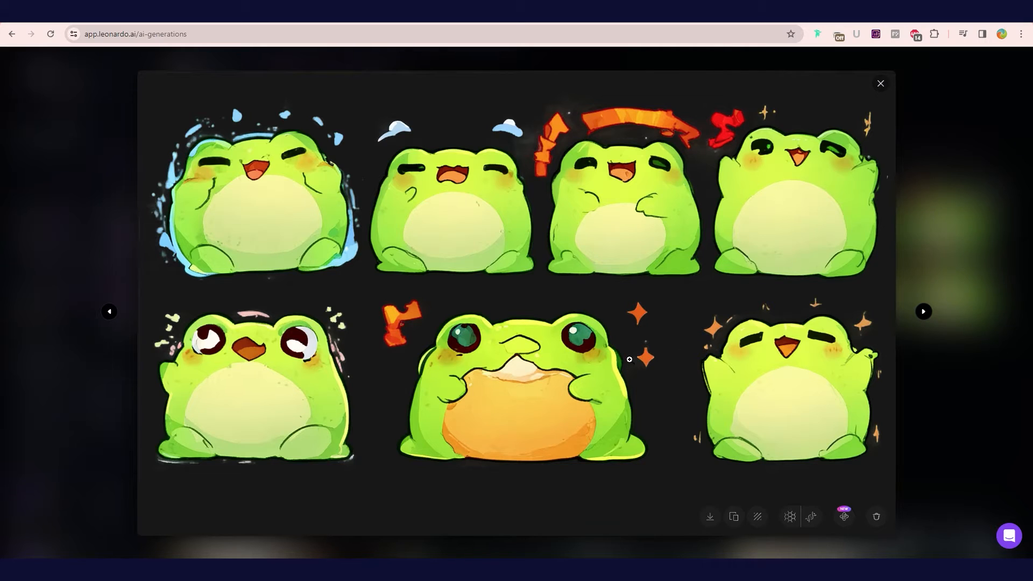
pyautogui.moveTo(550, 360); pyautogui.dragTo(358, 62)
pyautogui.click(882, 93)
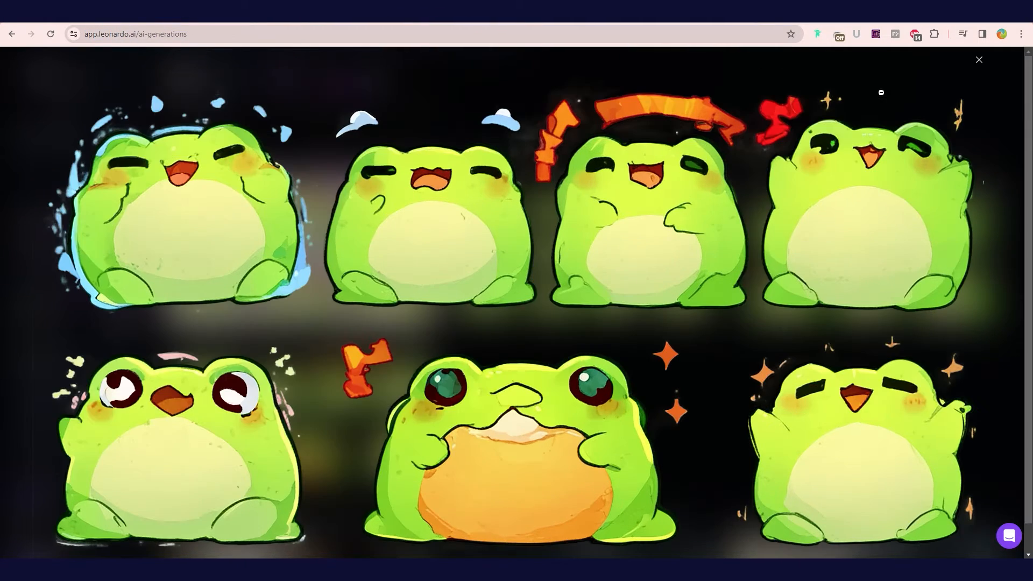
pyautogui.click(979, 59)
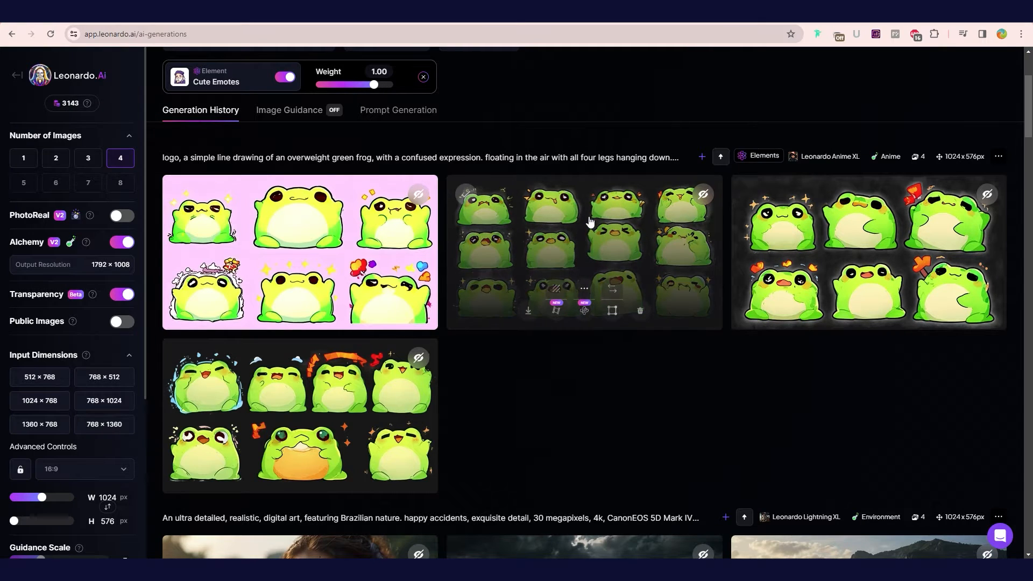
# Step: Enlarge the generated twelve-frog sheet, close it, and reopen it to check the edges around the frogs
pyautogui.click(591, 222)
pyautogui.moveTo(521, 229); pyautogui.dragTo(509, 54)
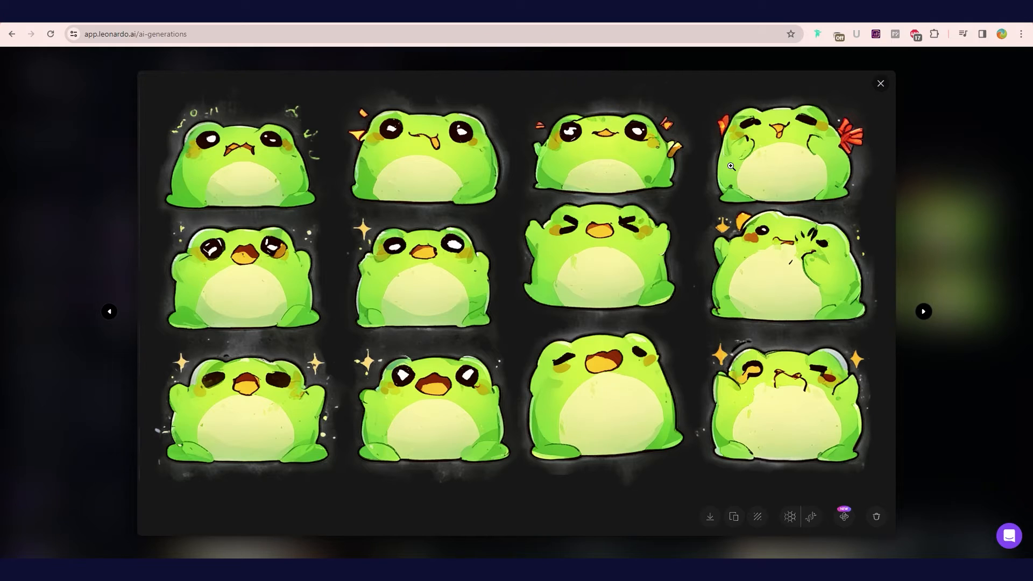
pyautogui.click(881, 84)
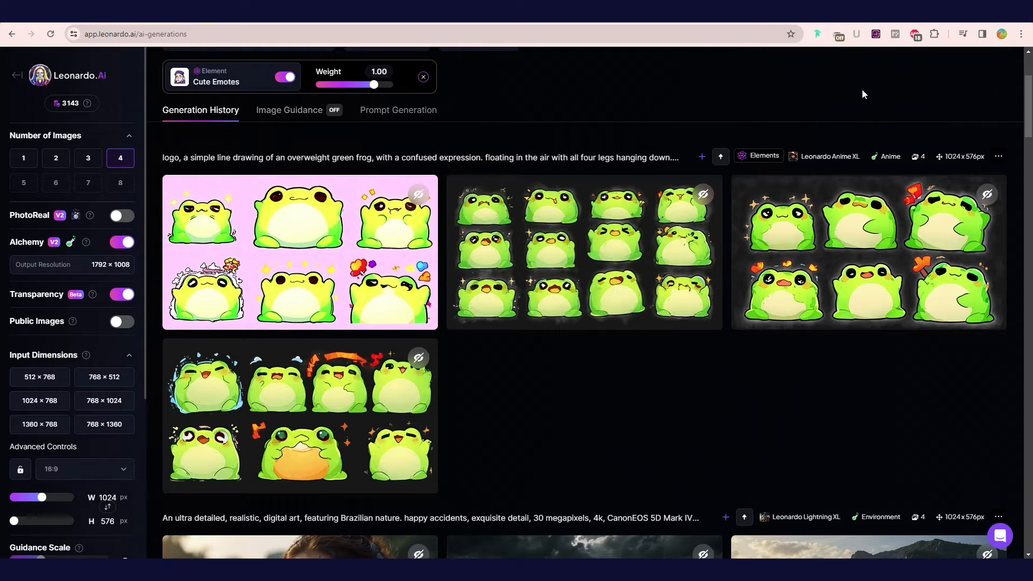
pyautogui.click(588, 234)
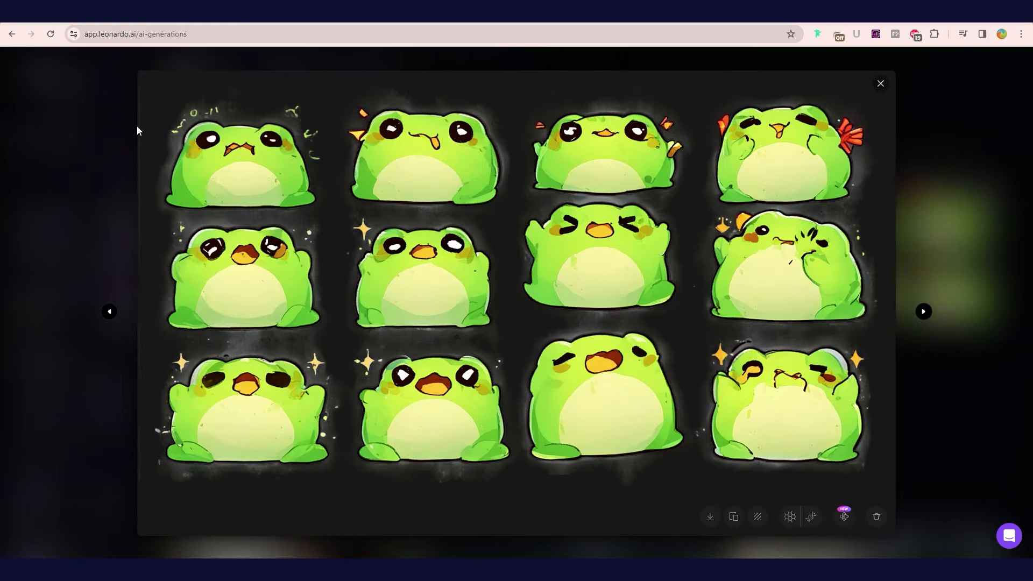
pyautogui.moveTo(303, 417); pyautogui.dragTo(442, 102)
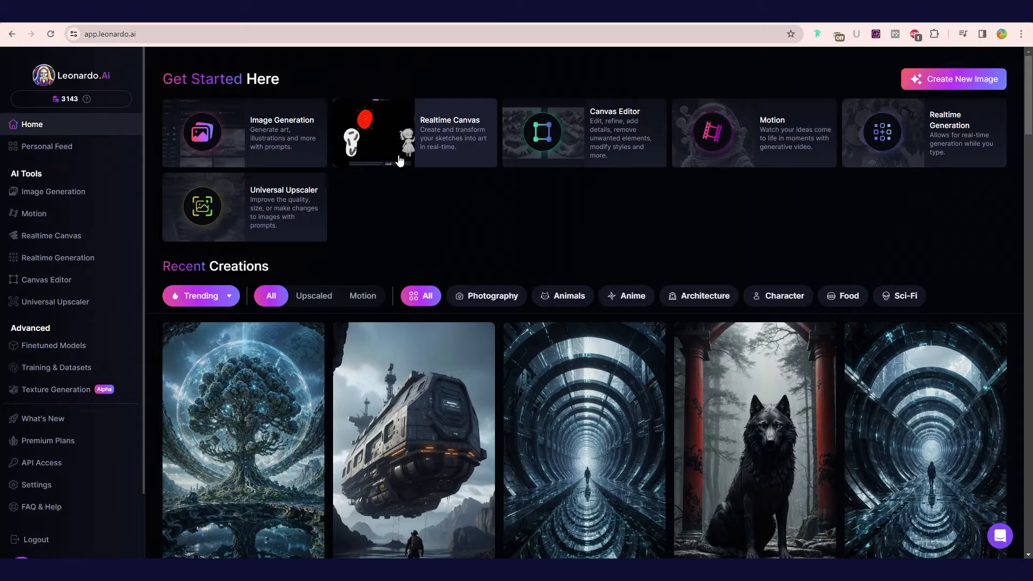
# Step: Return to the Leonardo.Ai home page and browse the community images under Recent Creations
pyautogui.scroll(-14, 734, 300)
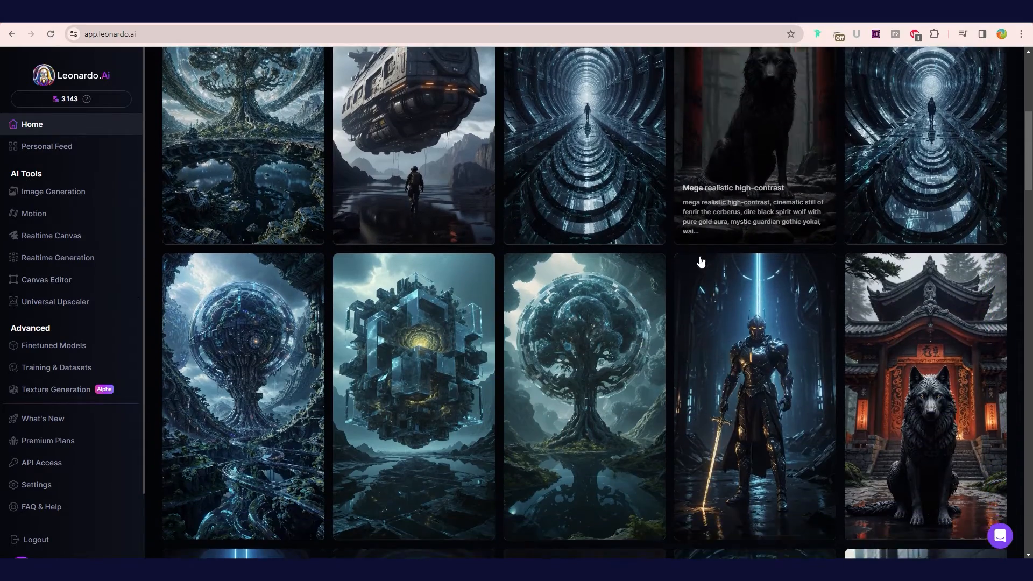
pyautogui.scroll(-3, 826, 203)
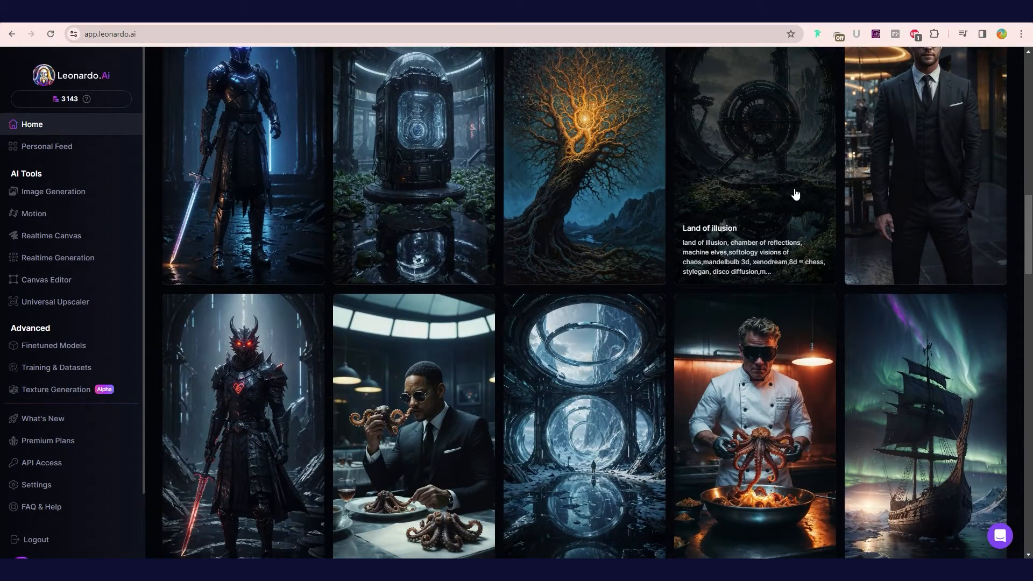
# Step: Open the glowing tree image's details and browse forward through the community images to the suited man eating octopus
pyautogui.click(599, 142)
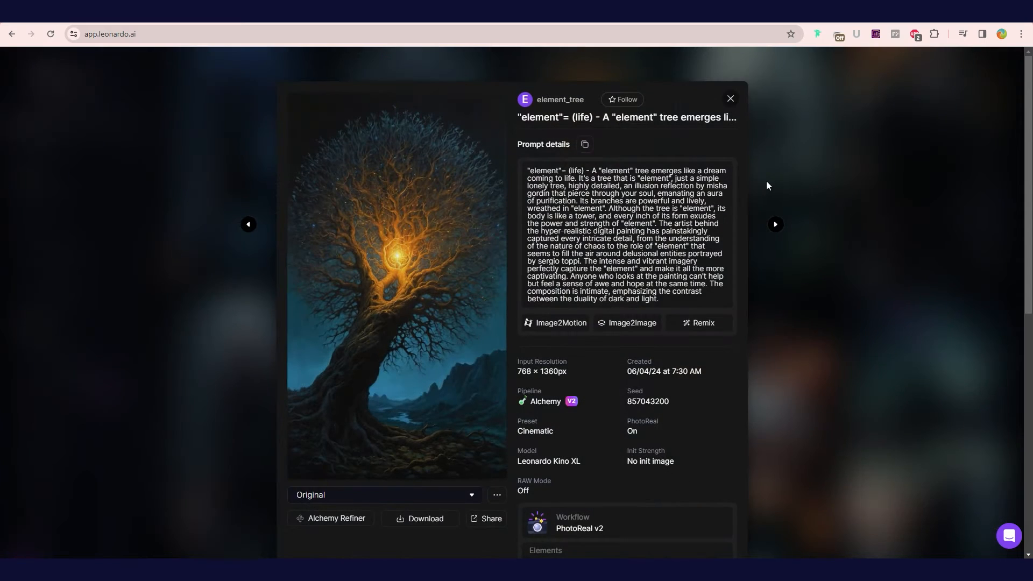
pyautogui.click(776, 225)
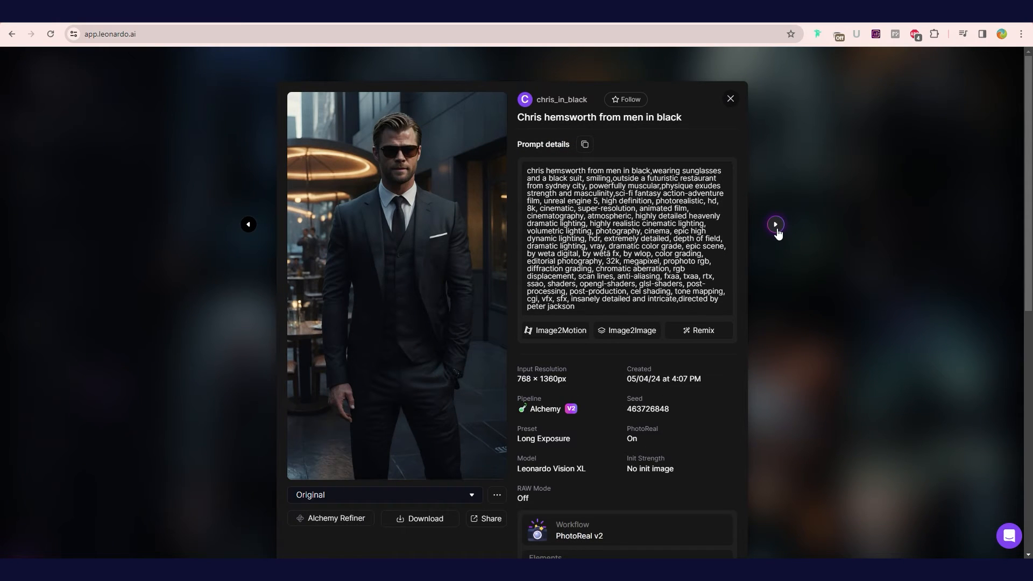
pyautogui.click(776, 225)
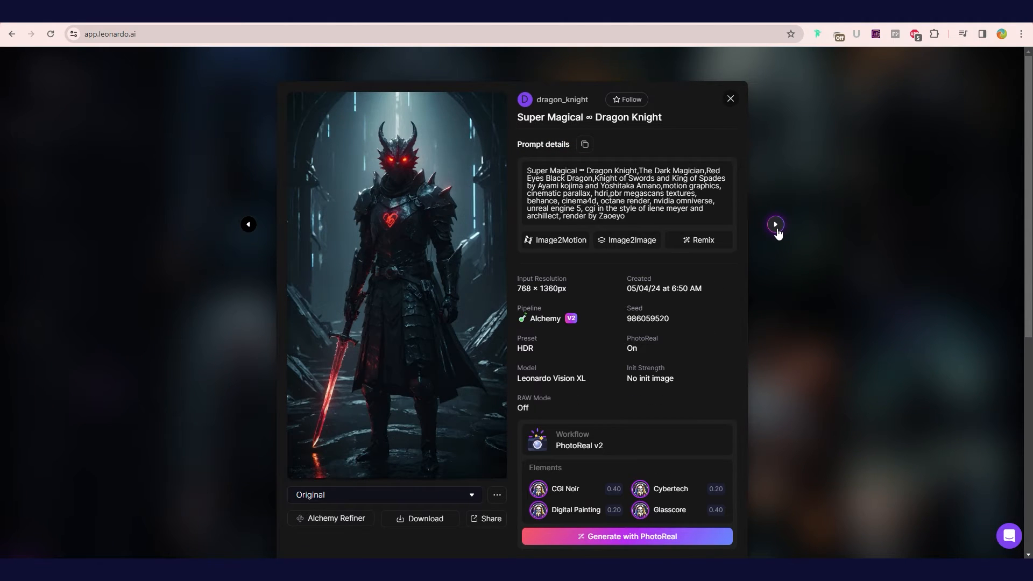
pyautogui.click(776, 226)
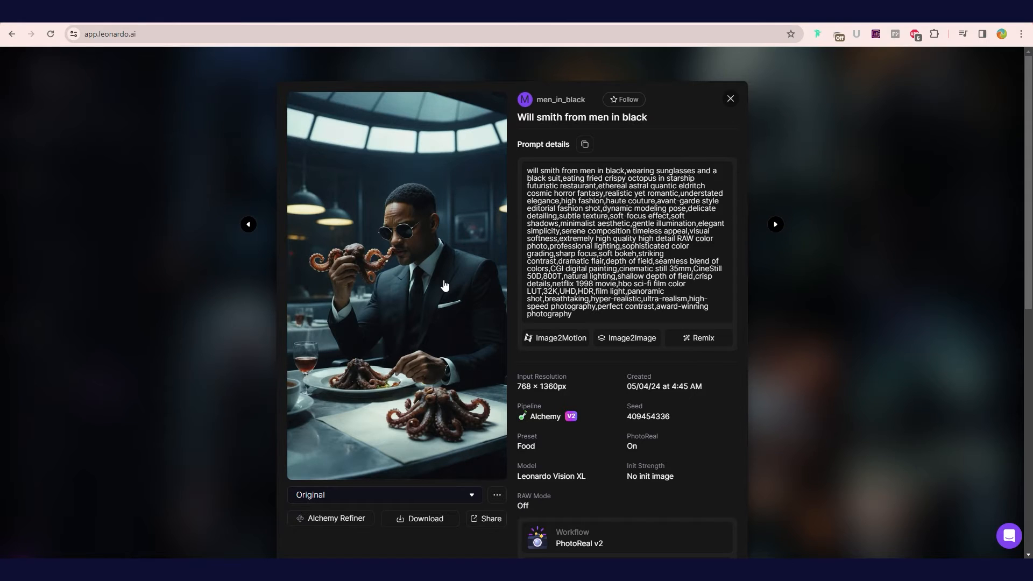
# Step: Compare the octopus diner image's Universal Upscaler and No Background versions, then return to the Original version
pyautogui.click(459, 502)
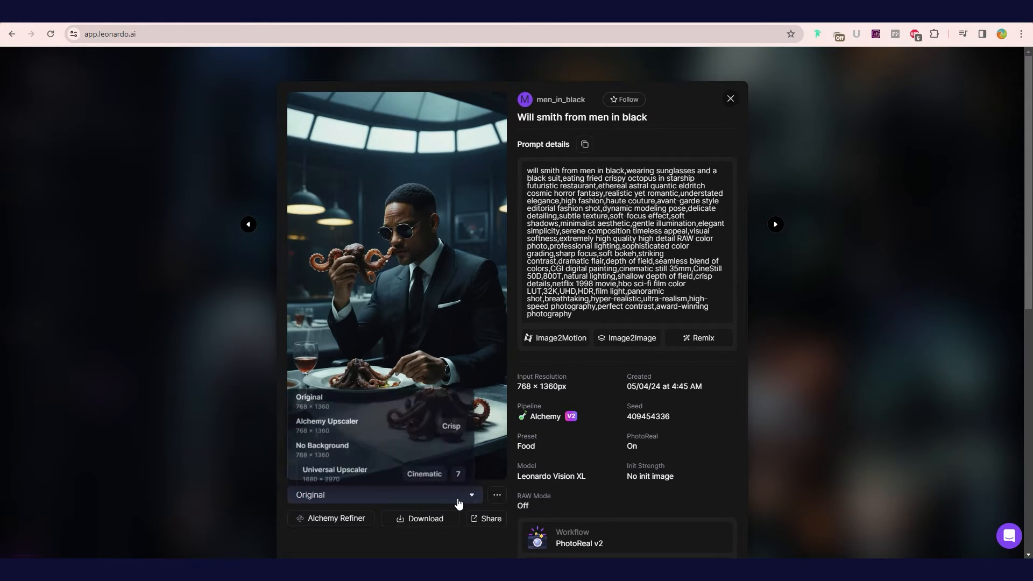
pyautogui.click(391, 476)
pyautogui.click(440, 495)
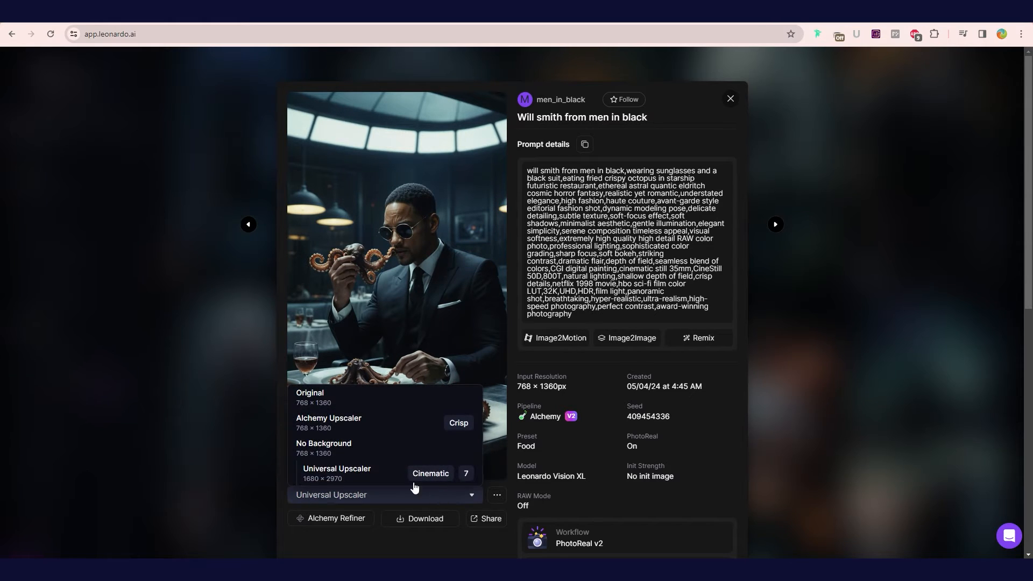
pyautogui.click(341, 444)
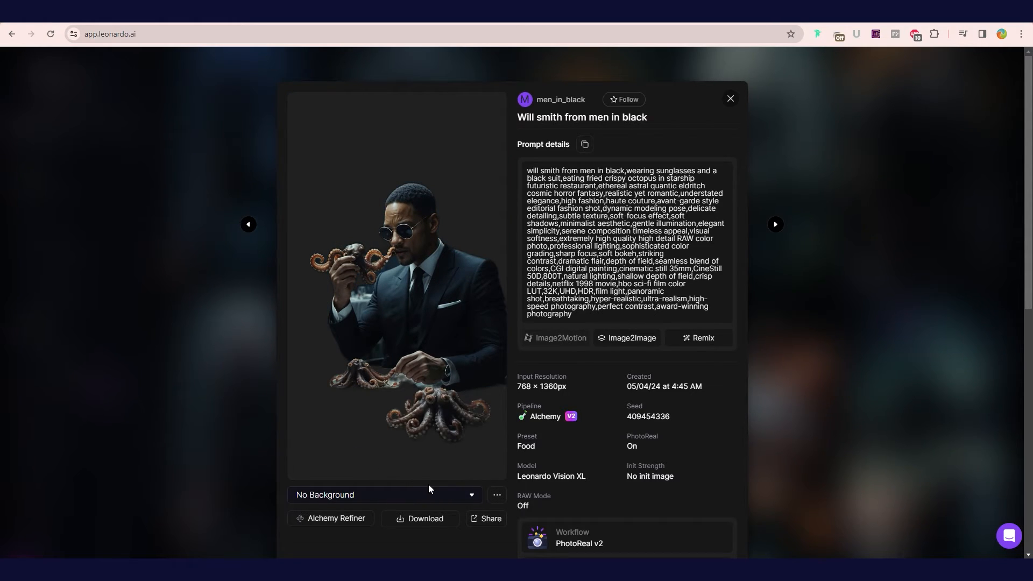
pyautogui.press('Up')
pyautogui.click(396, 495)
pyautogui.click(317, 390)
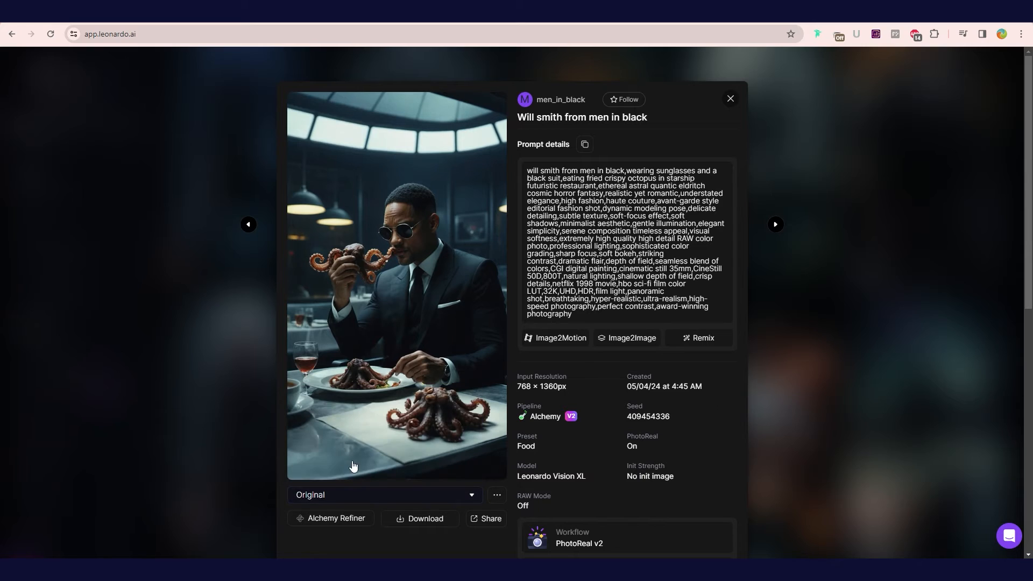
# Step: Show the Universal Upscaler version of the octopus diner image and look over its generation settings and elements
pyautogui.click(383, 498)
pyautogui.click(387, 477)
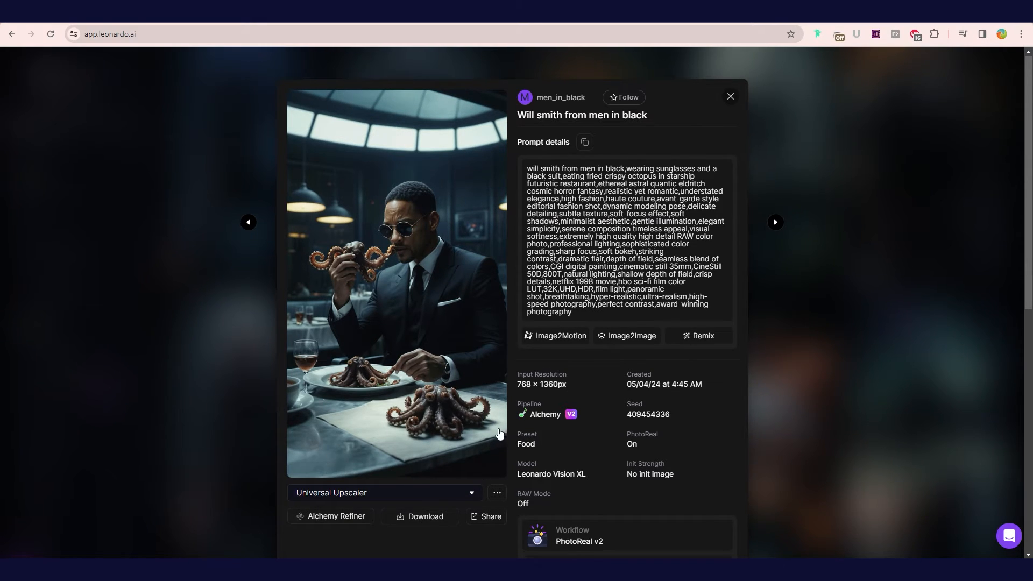
pyautogui.scroll(-3, 430, 426)
pyautogui.scroll(3, 428, 421)
pyautogui.scroll(-2, 646, 431)
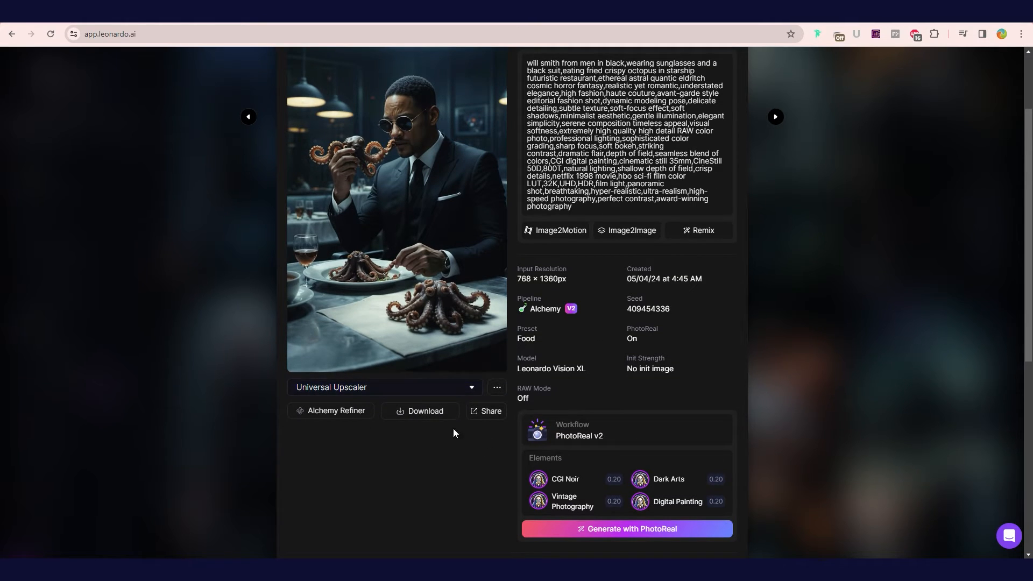
pyautogui.scroll(2, 438, 429)
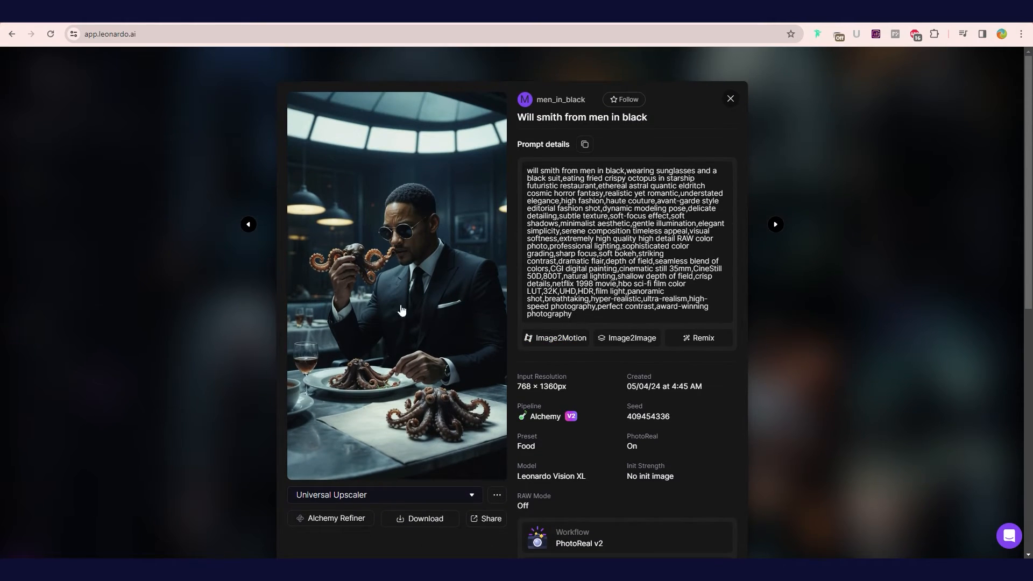
# Step: Inspect the upscaled octopus diner image at enlarged size, then close its details to return to the community images
pyautogui.click(394, 291)
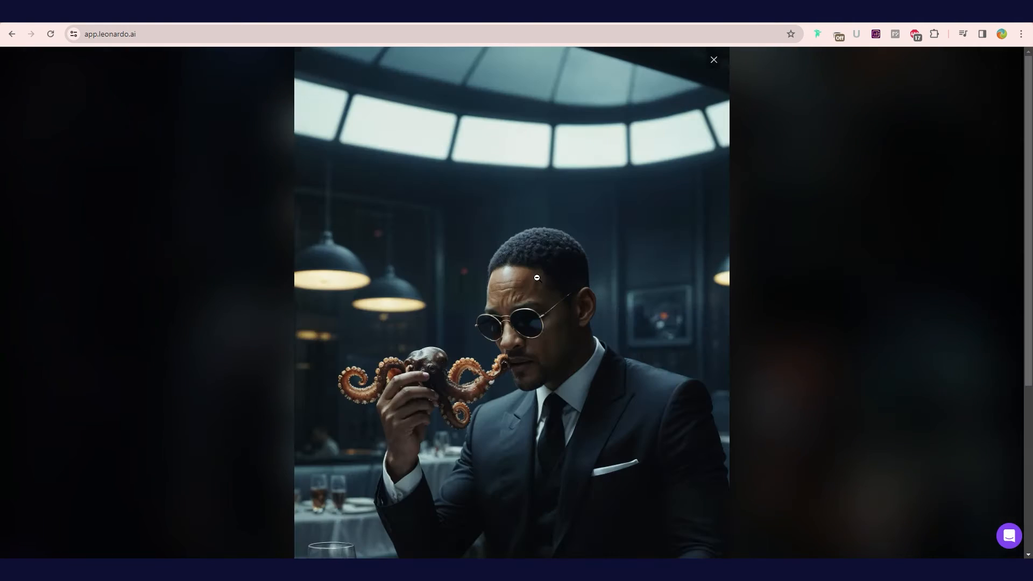
pyautogui.scroll(-2, 564, 245)
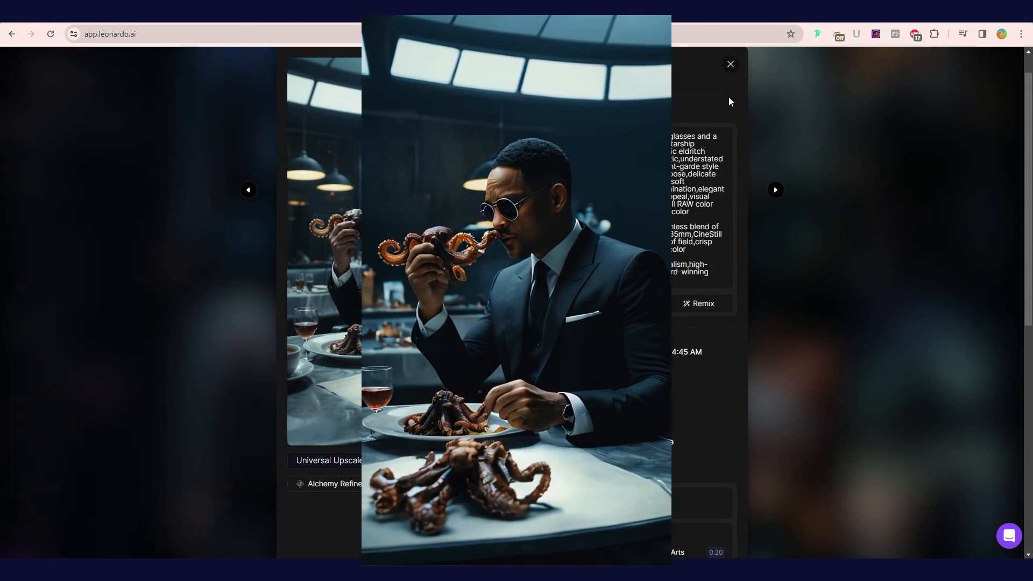
pyautogui.click(729, 65)
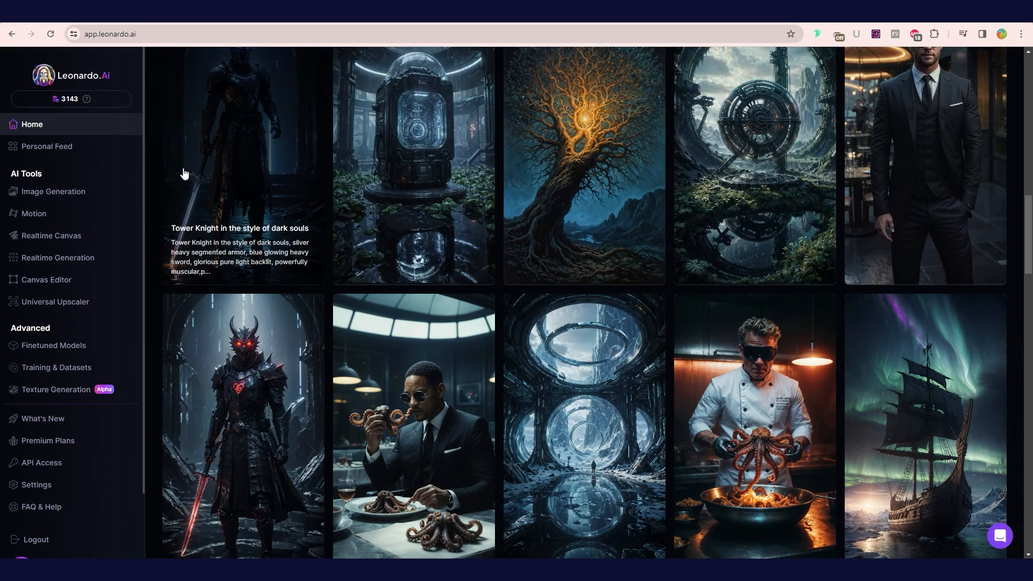